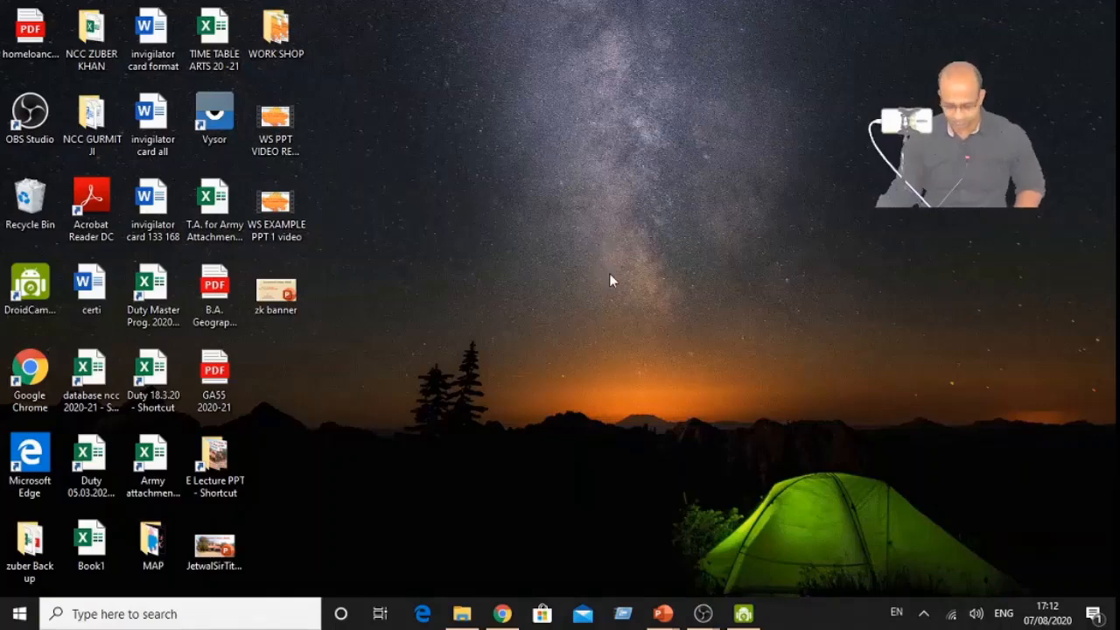
- Switch to the OBS Studio window that has no sources and review its audio device settings without changing them
mouse_move(702, 613)
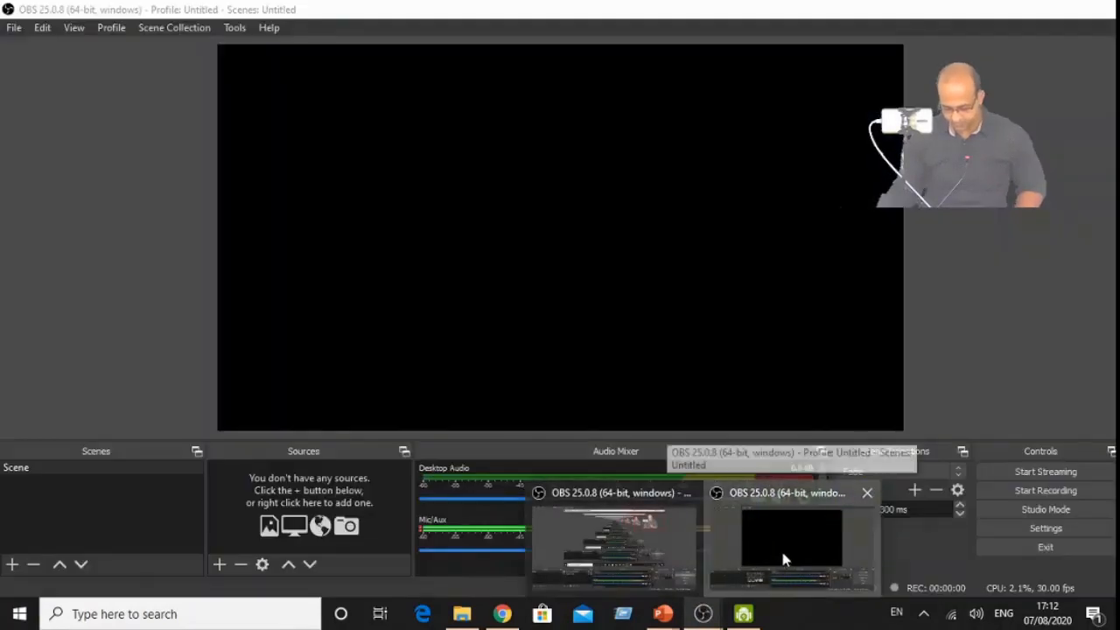
click(781, 550)
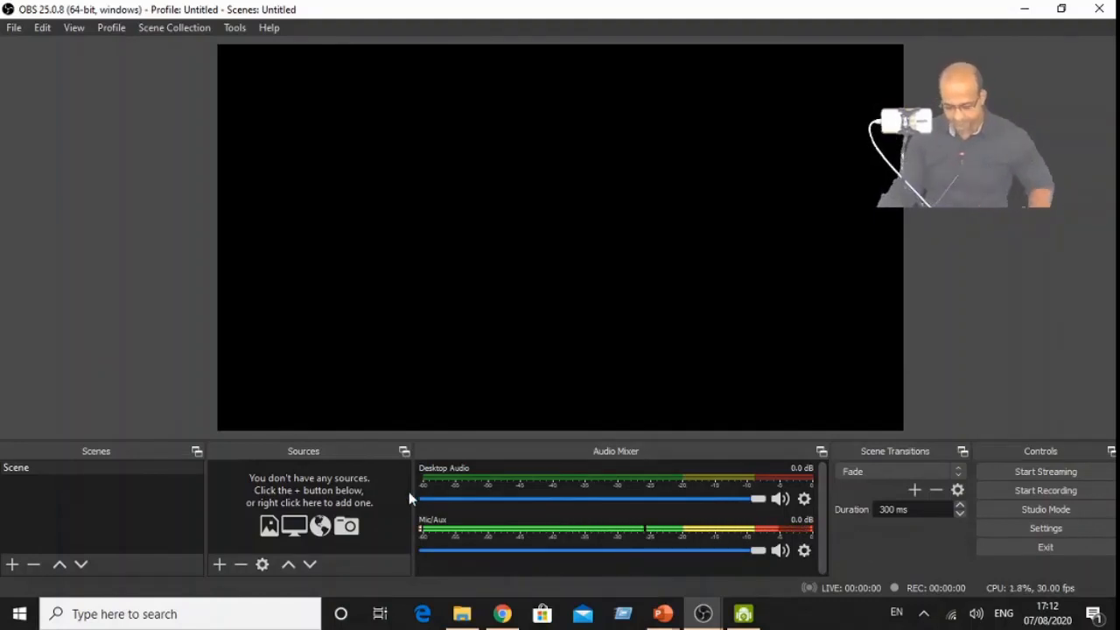
click(1041, 530)
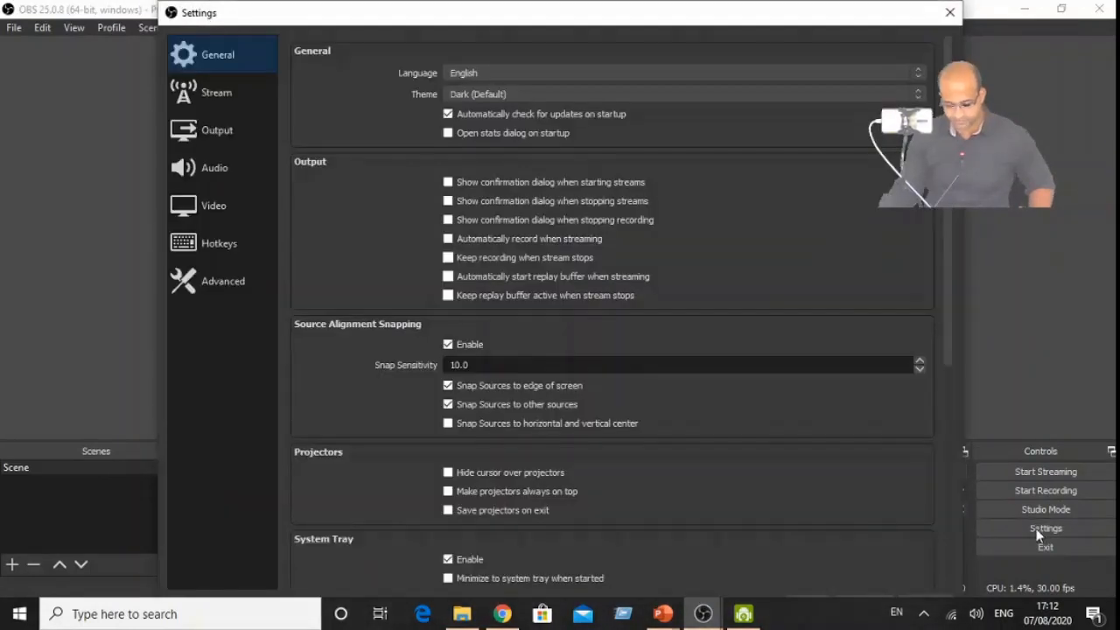
click(210, 170)
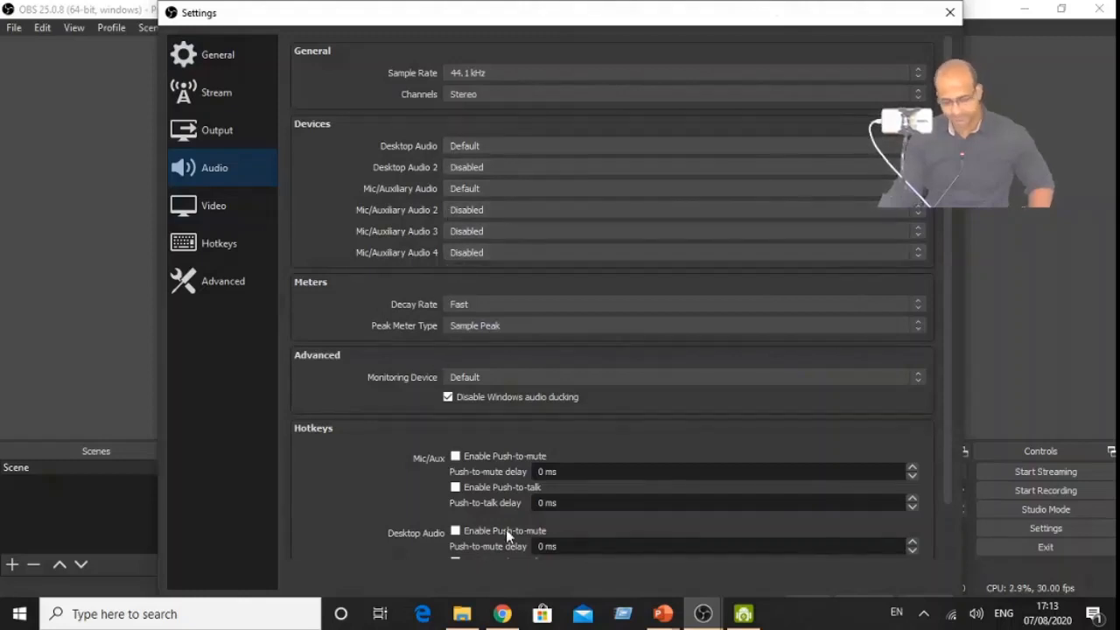
click(949, 12)
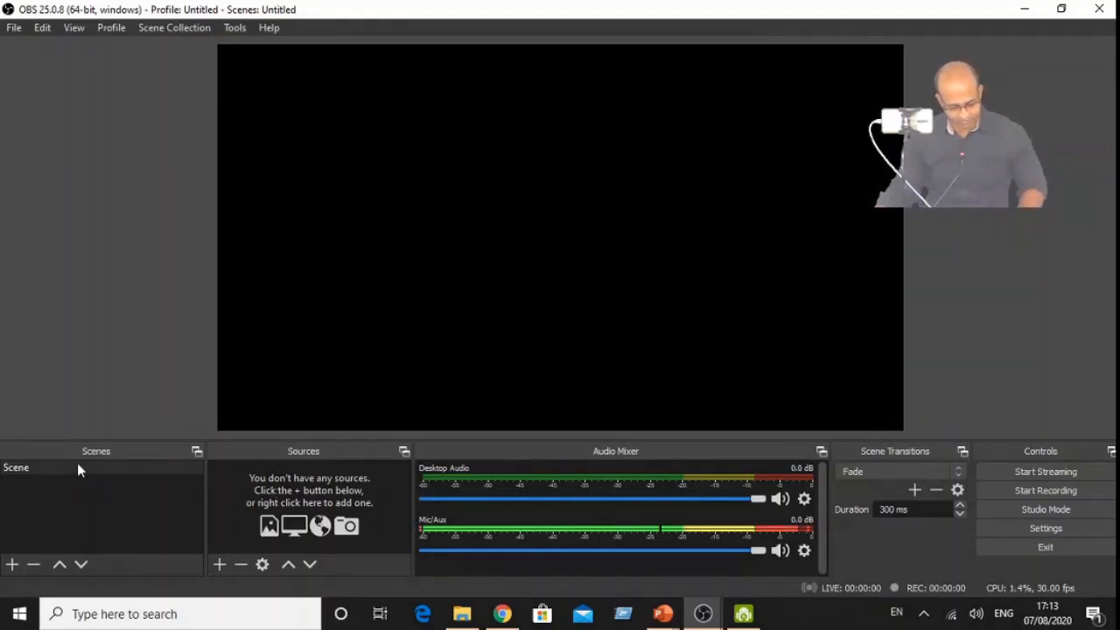
- Add a new Display Capture source to the scene, capturing Display 1 with the cursor included
click(220, 564)
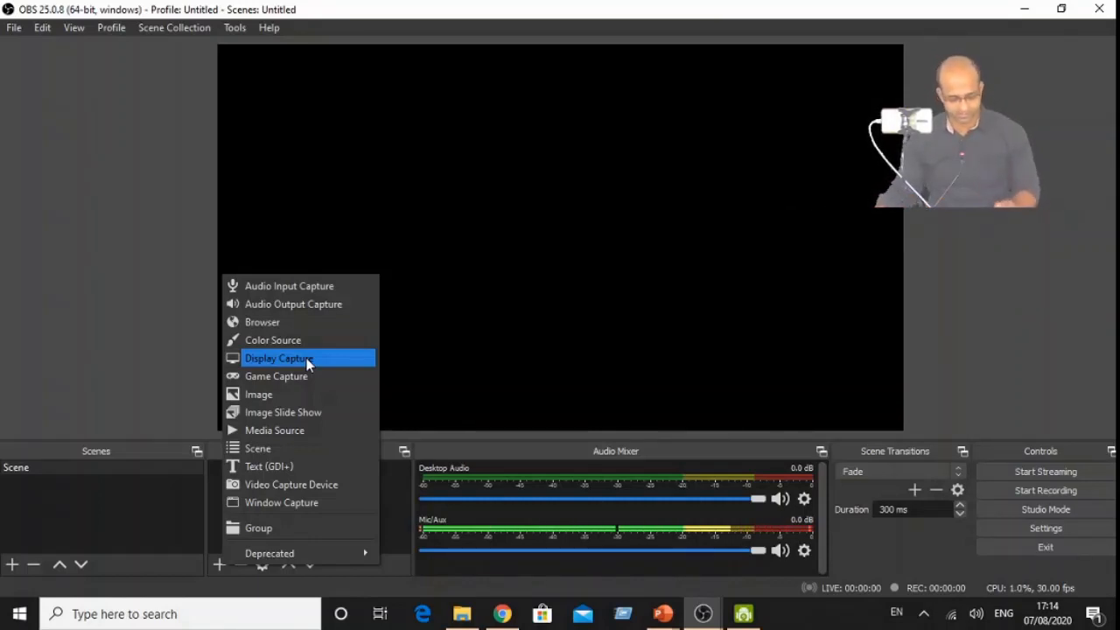
click(307, 358)
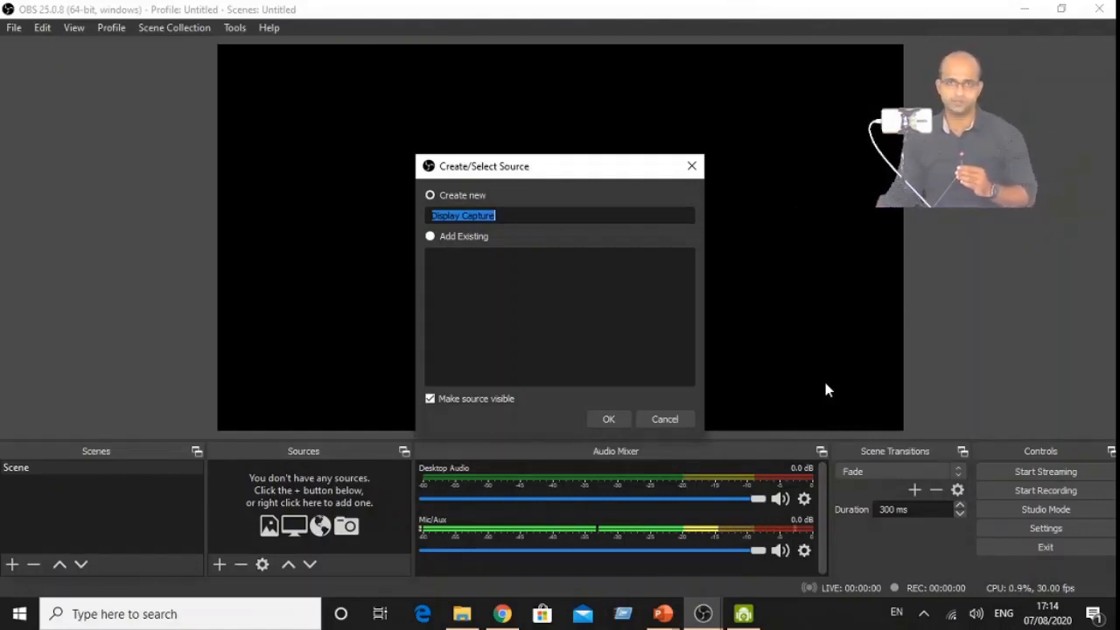
click(609, 420)
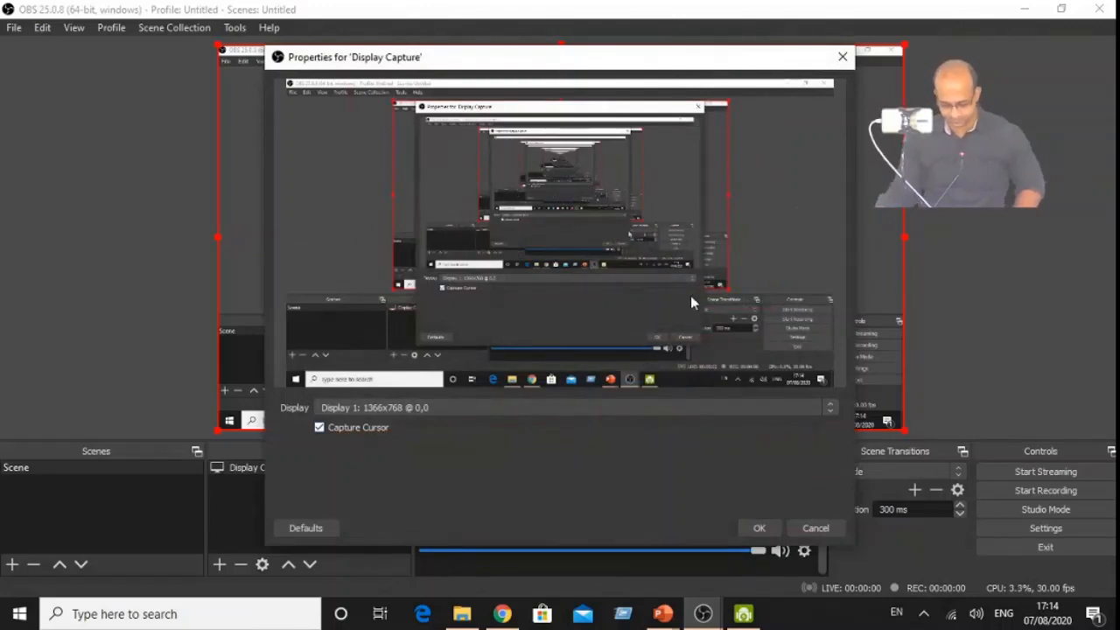
click(762, 526)
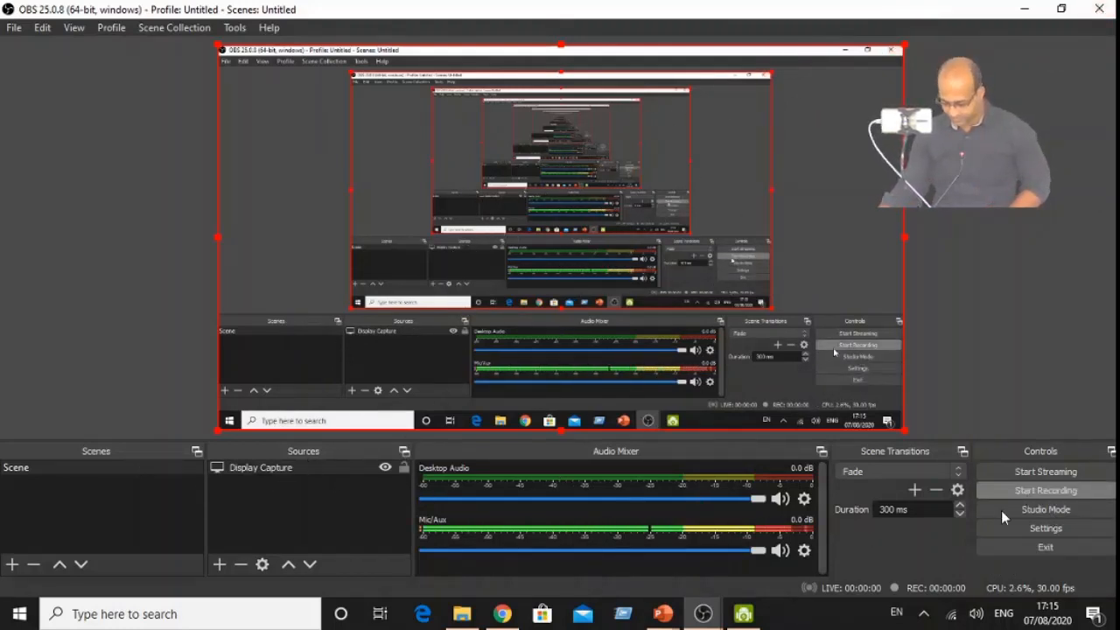
- Review the hotkey settings for starting, stopping and pausing a recording, leaving them unassigned
click(1042, 529)
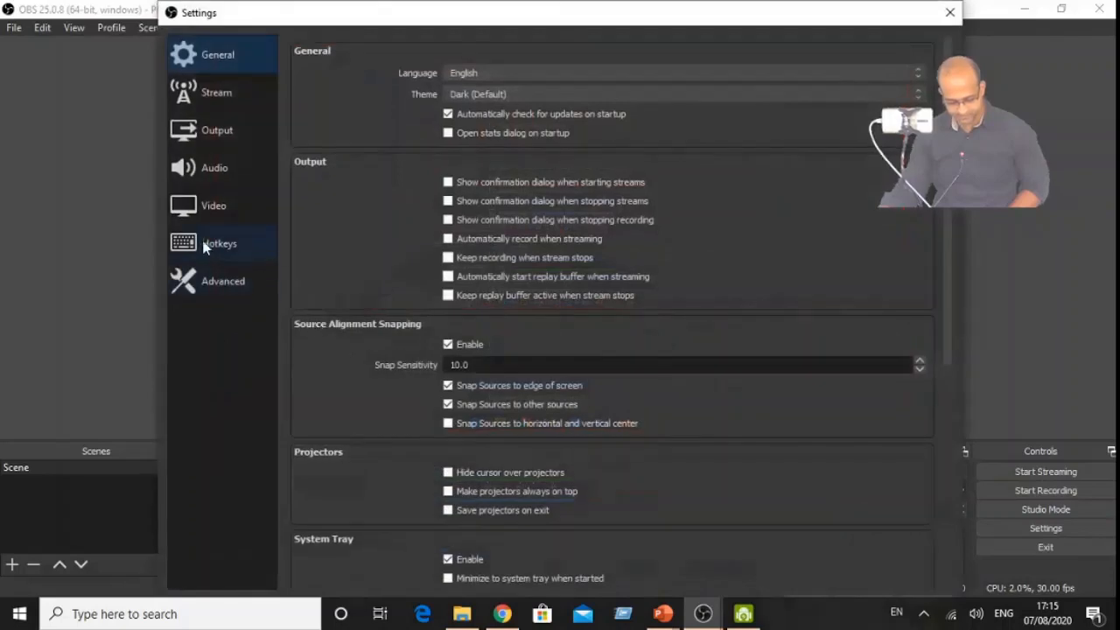
click(219, 243)
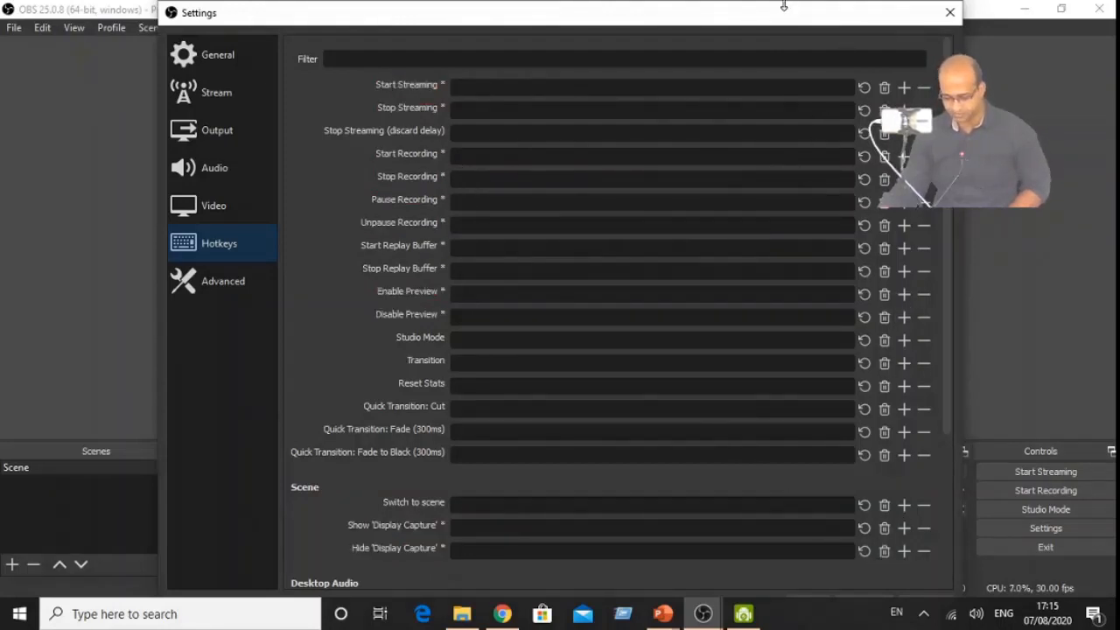
mouse_move(783, 5)
mouse_down()
mouse_move(782, 60)
mouse_move(792, 18)
mouse_up()
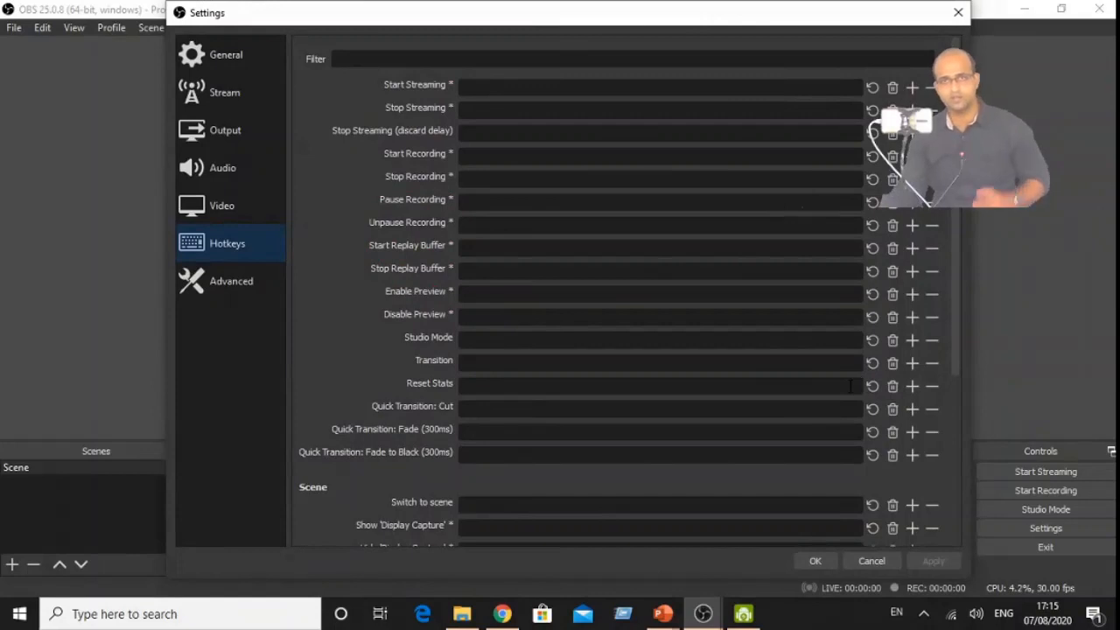
click(822, 563)
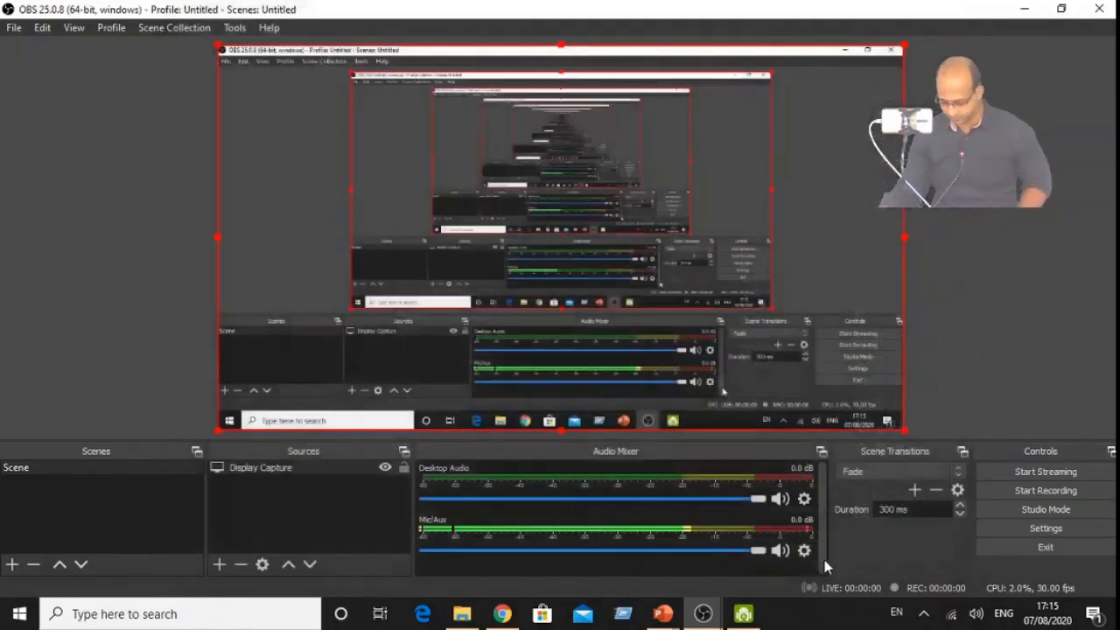
- Start recording the display and minimise the recorder window to reveal the desktop
click(1035, 492)
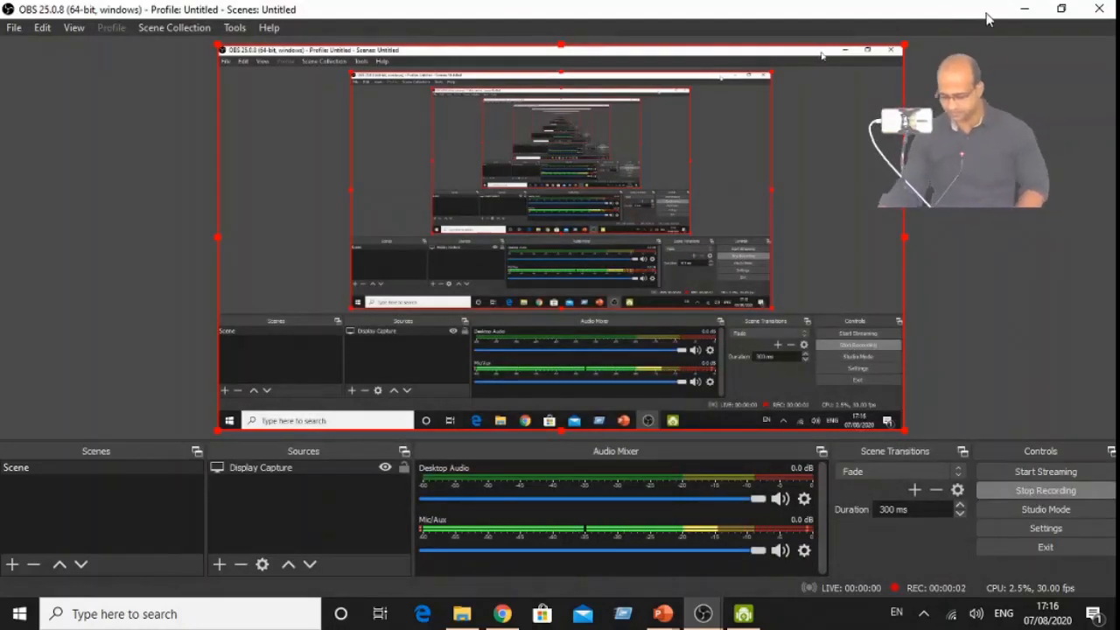
click(1026, 10)
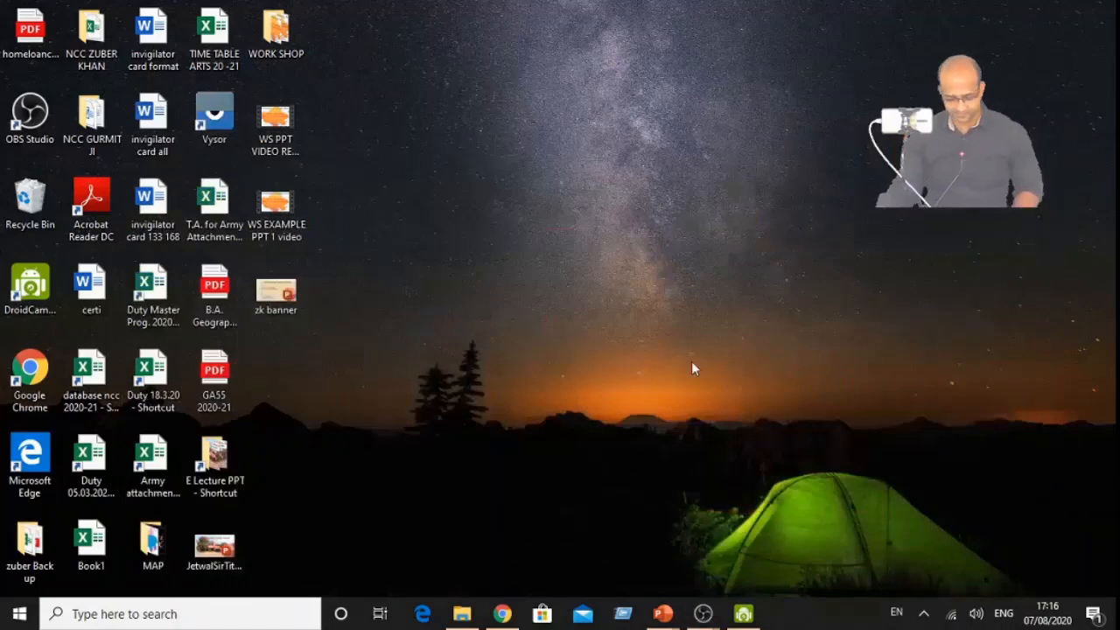
- Switch to the WS EXAMPLE PPT presentation in PowerPoint and start its slide show from the first slide
mouse_move(669, 620)
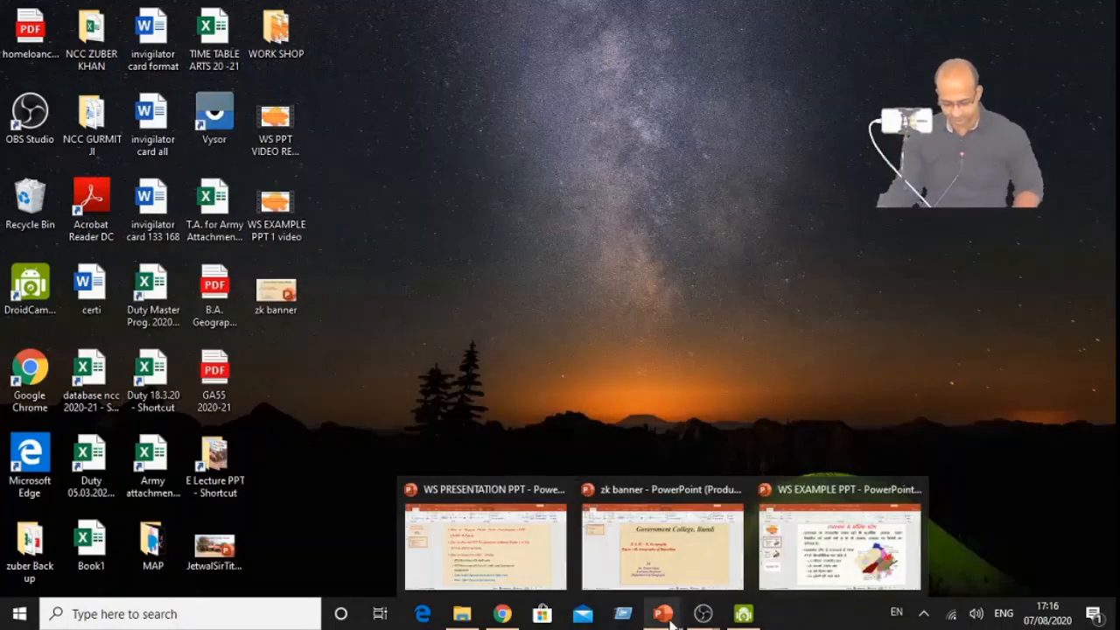
mouse_move(836, 569)
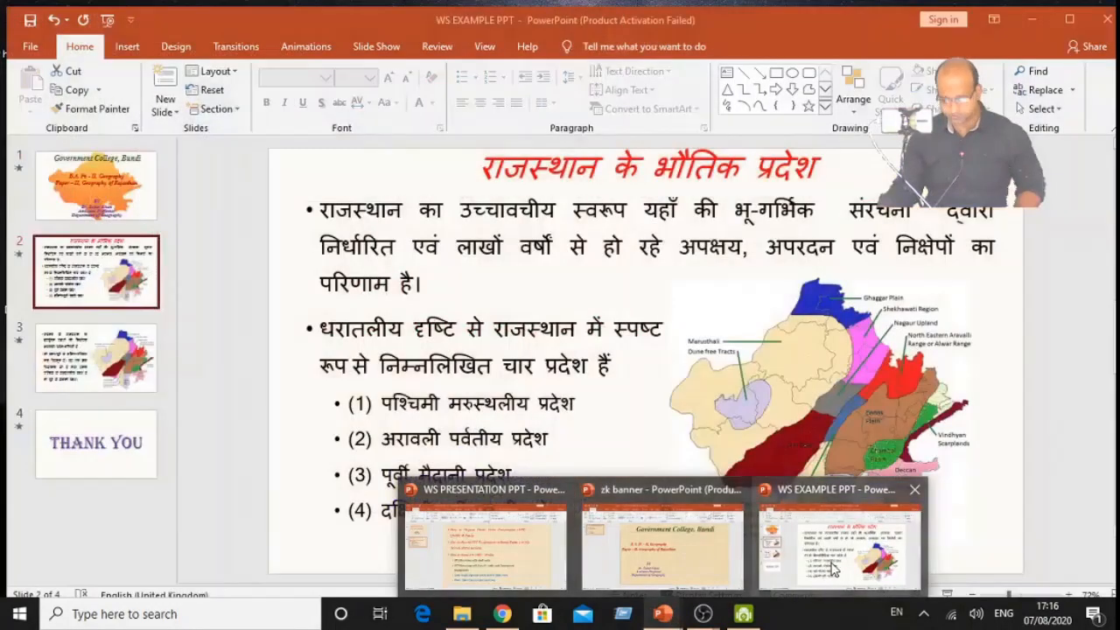
click(831, 564)
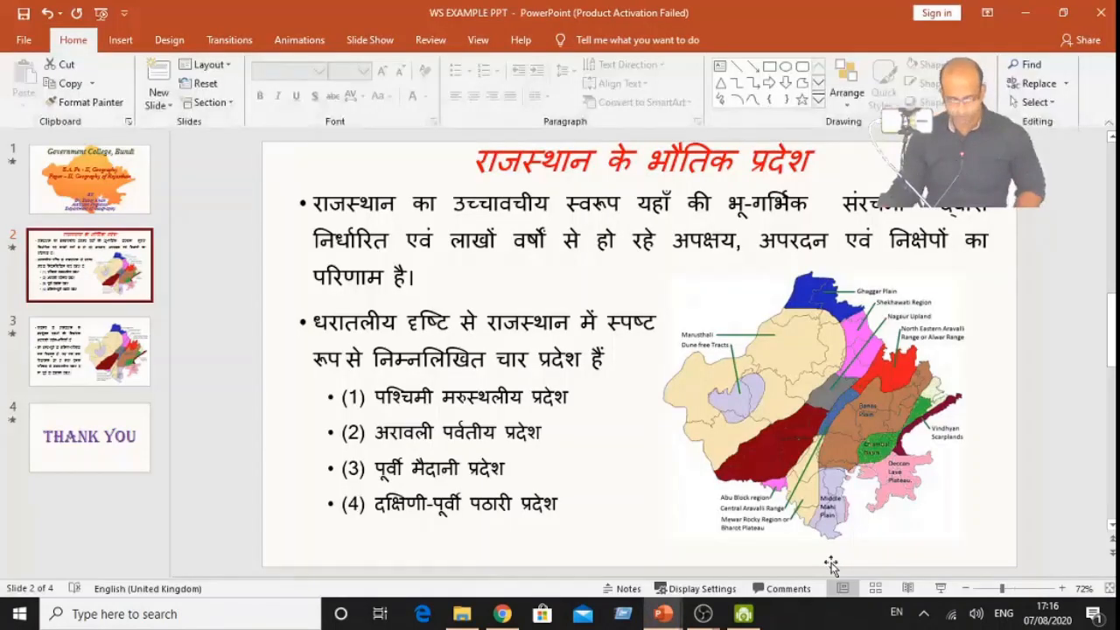
click(147, 164)
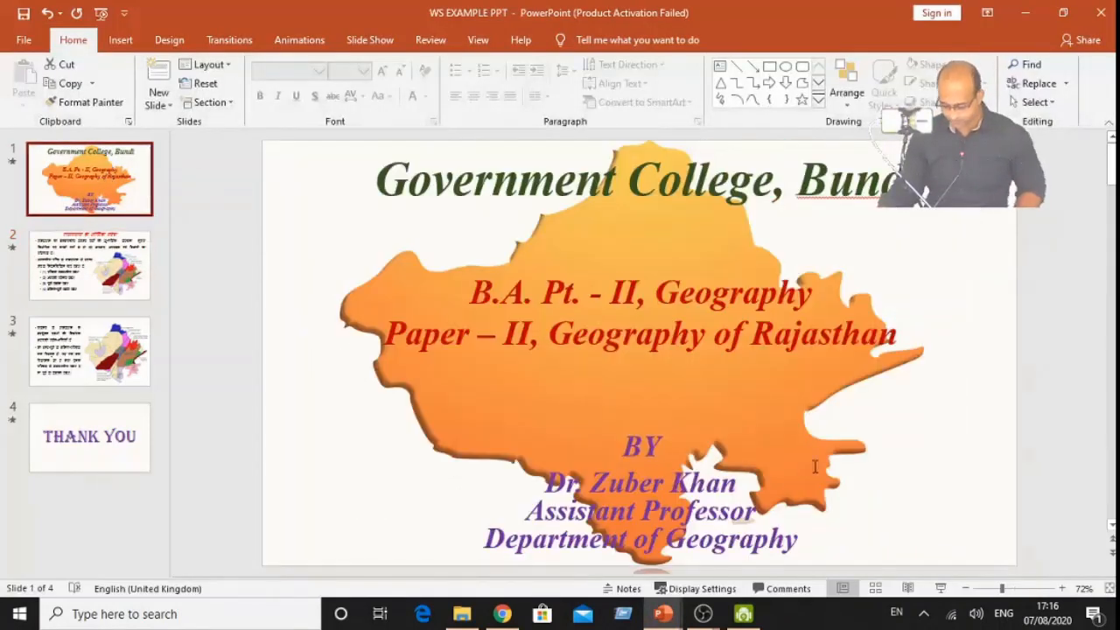
click(936, 587)
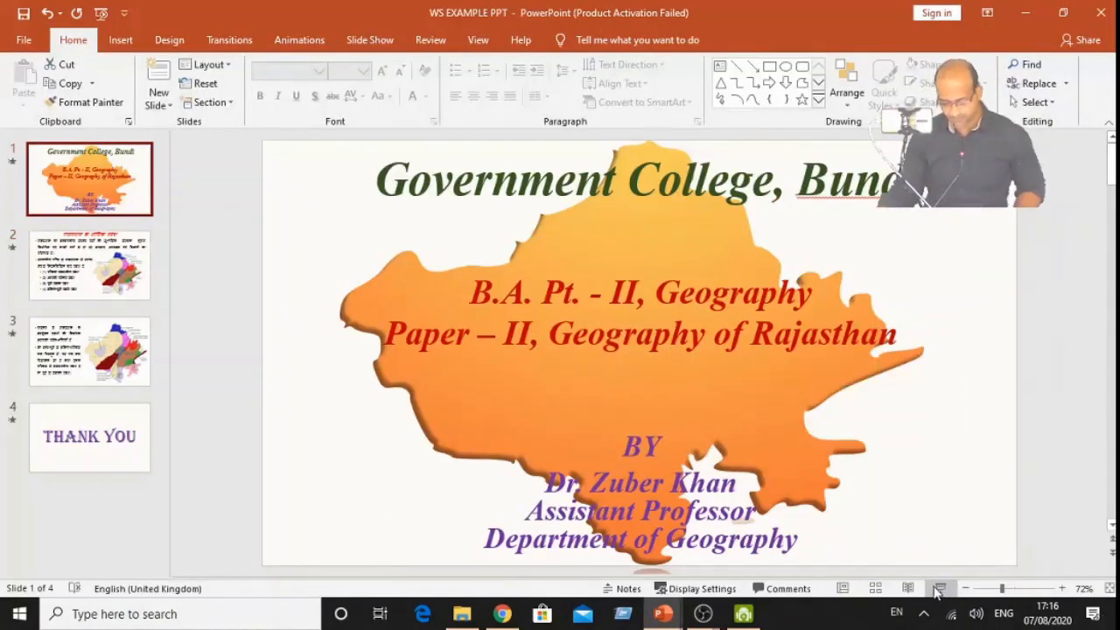
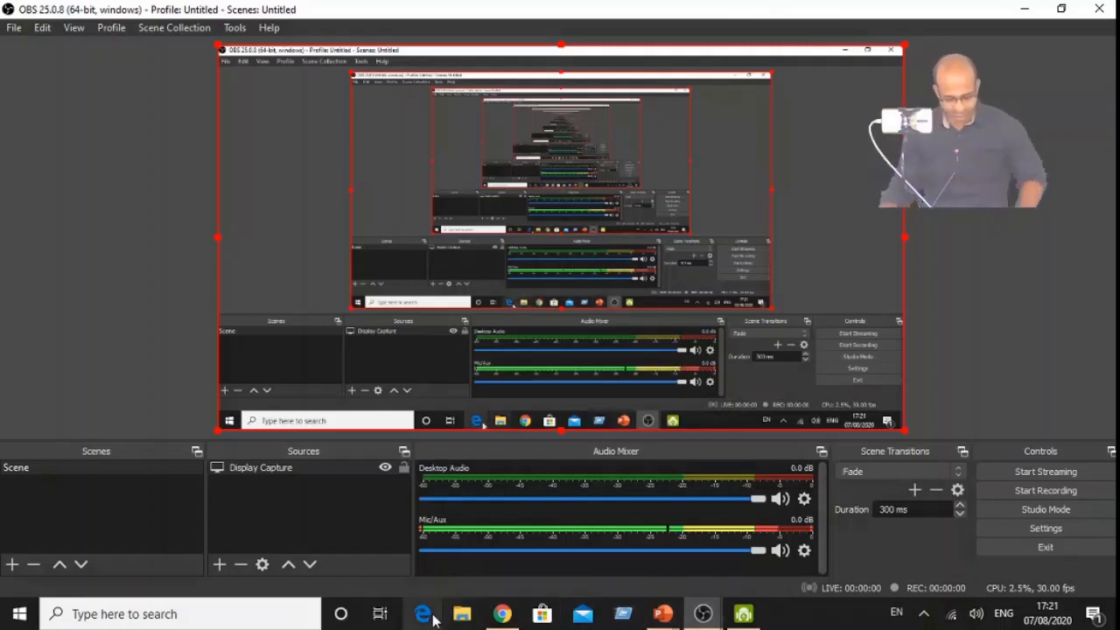
- Add a new Video Capture Device source to the scene, using DroidCam Source 3 as the camera
click(219, 564)
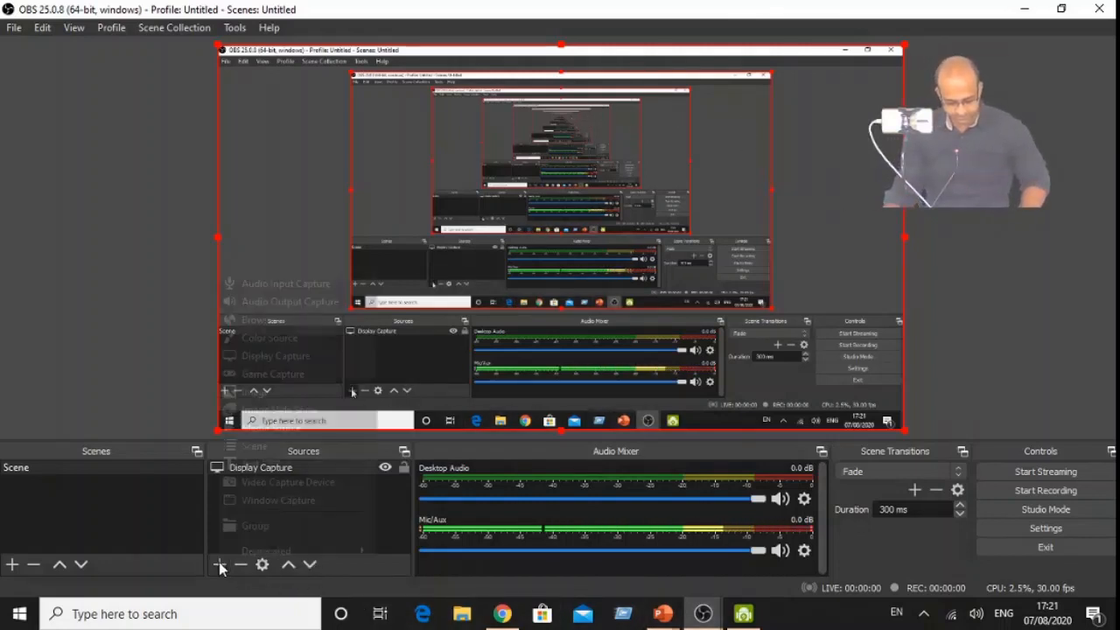
click(267, 482)
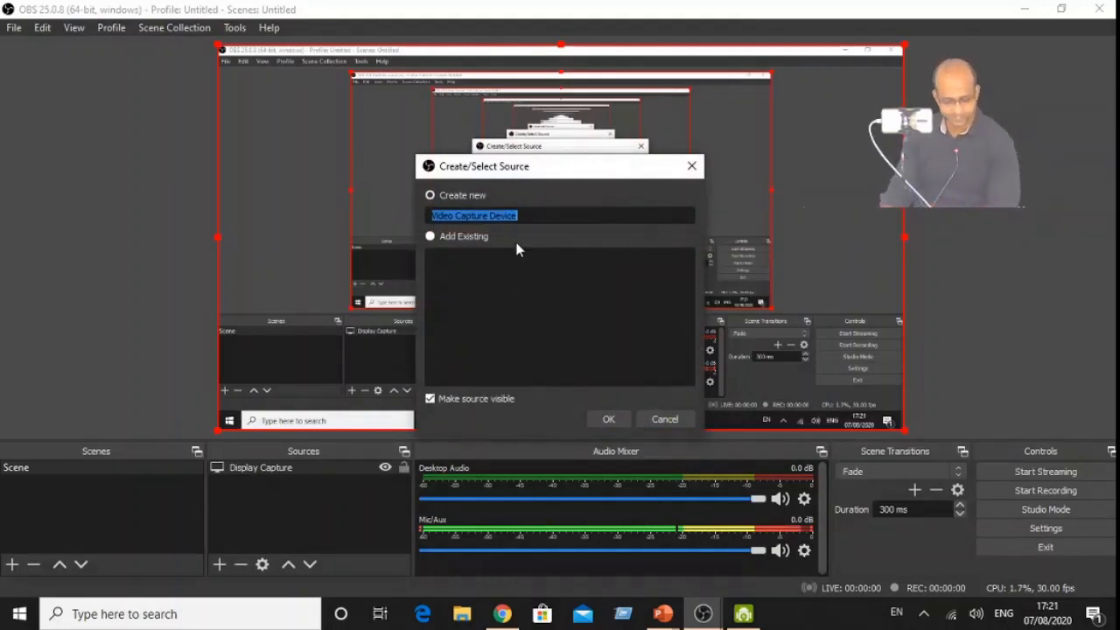
click(606, 419)
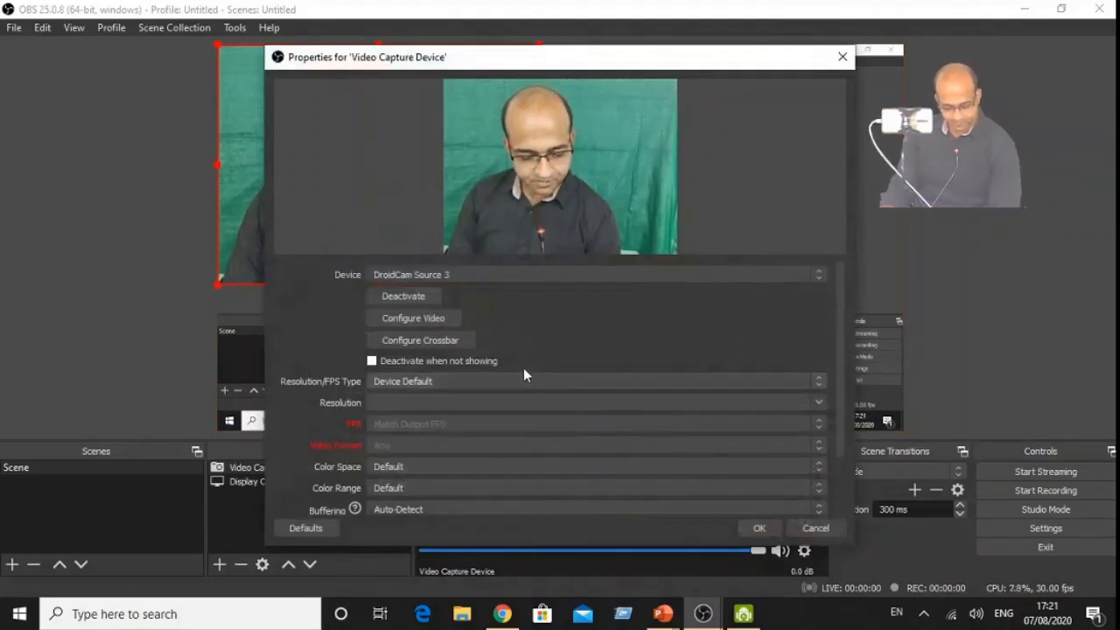
click(592, 277)
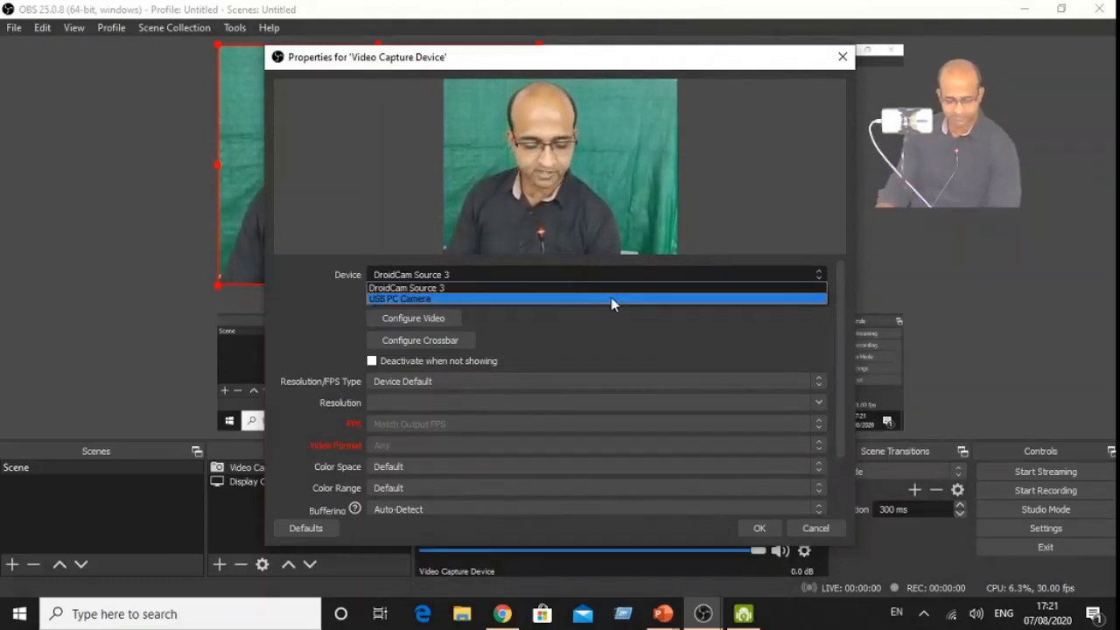
click(582, 290)
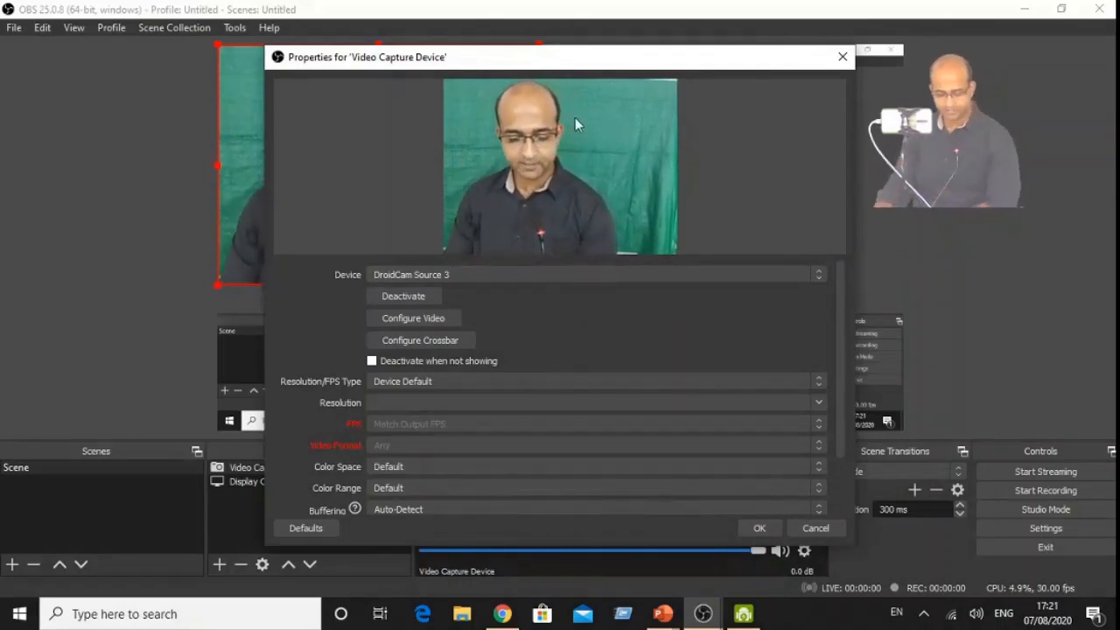
click(758, 529)
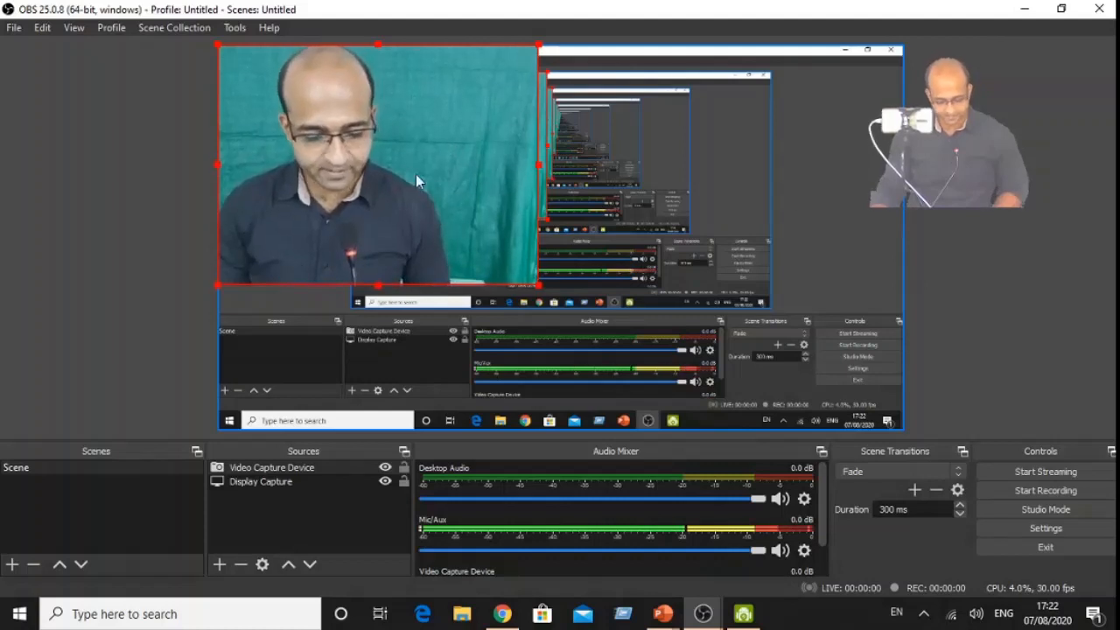
- Transform the Video Capture Device source so the camera image fits to screen
right_click(468, 146)
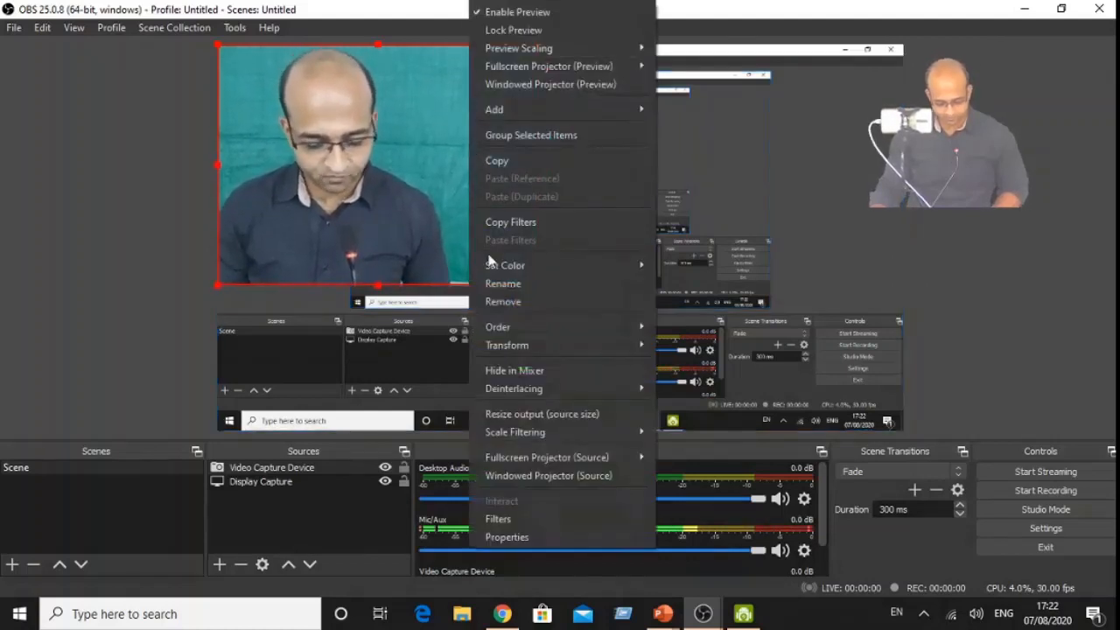
click(416, 174)
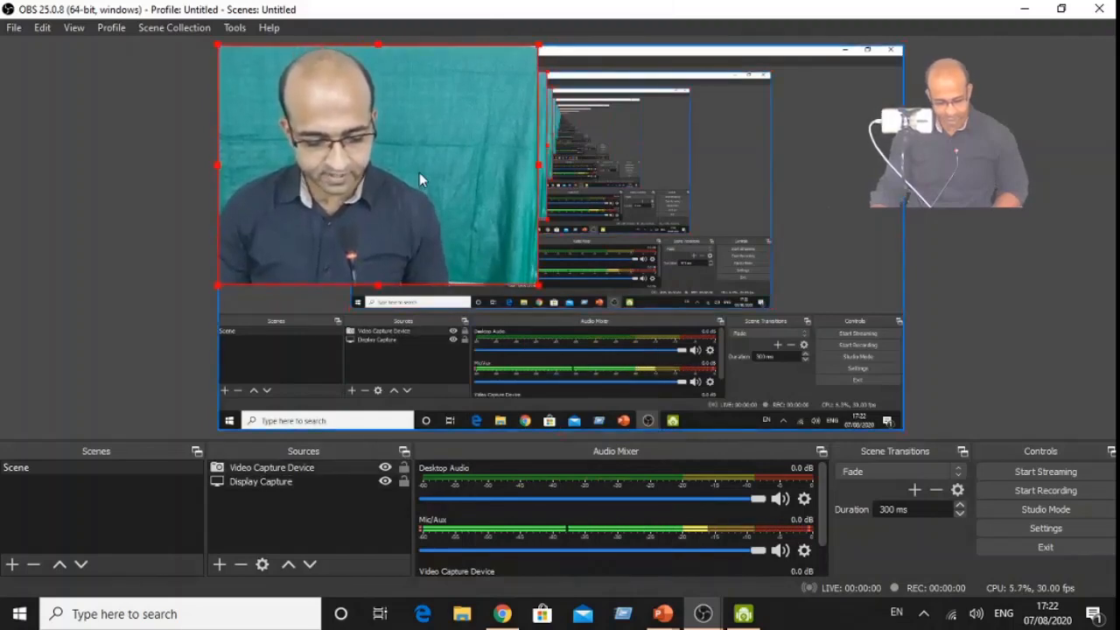
right_click(418, 174)
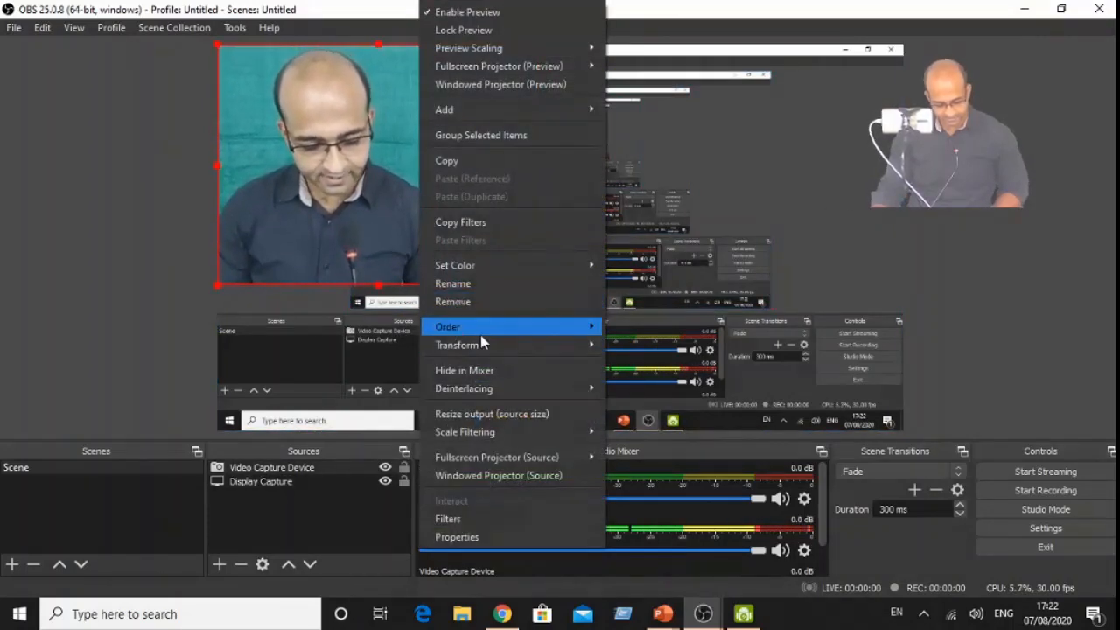
mouse_move(480, 340)
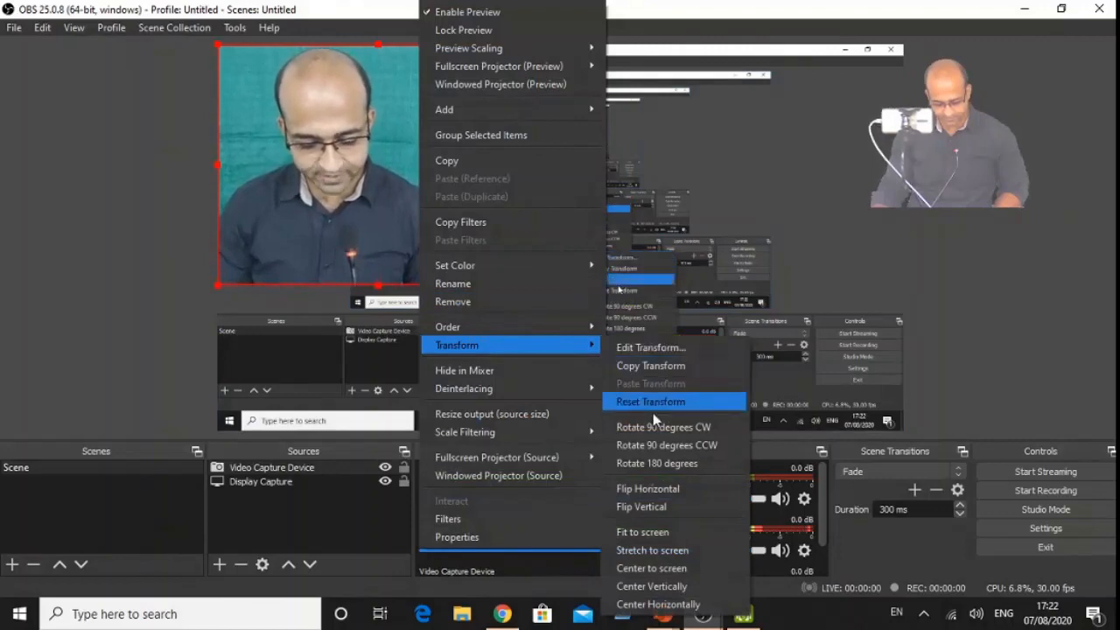
click(665, 537)
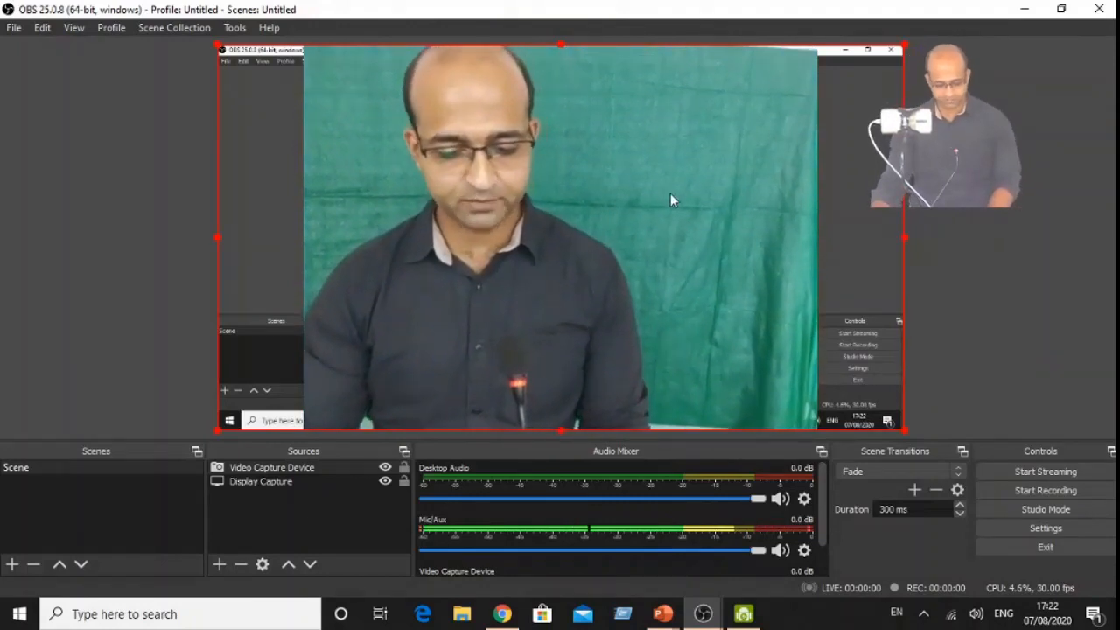
- Add a Chroma Key effect filter with its default name to the Video Capture Device source
right_click(702, 265)
mouse_move(755, 389)
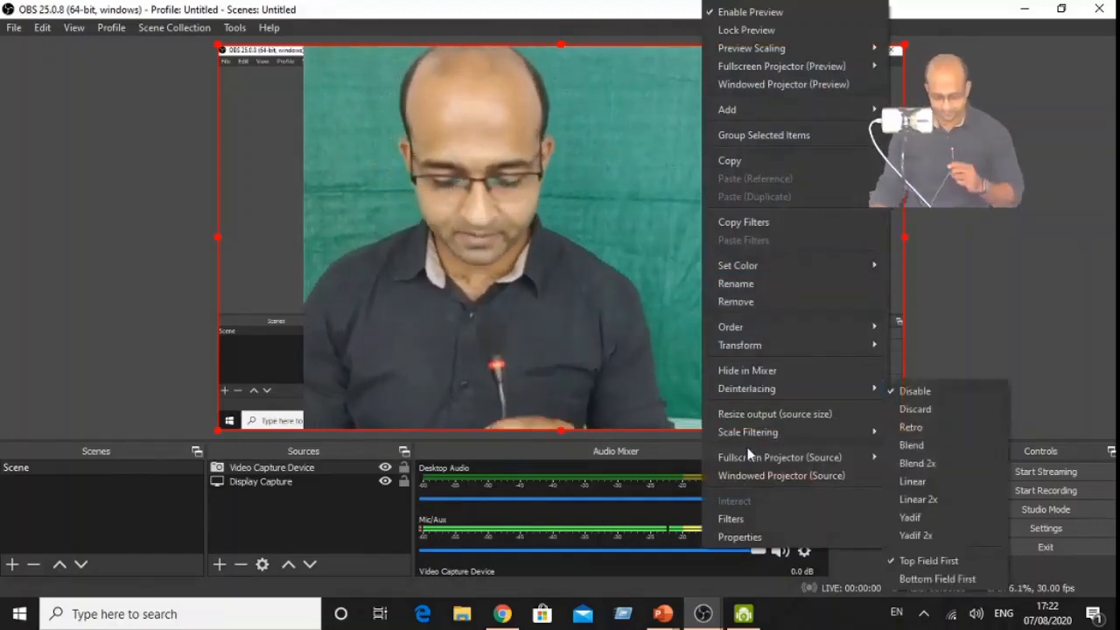
click(737, 522)
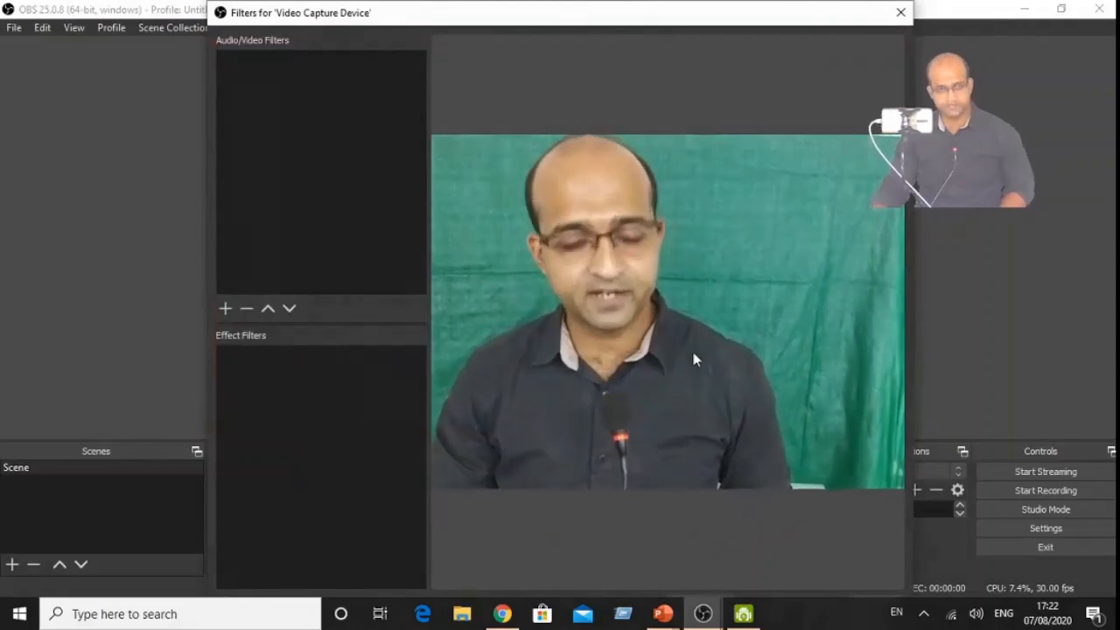
drag(615, 4, 624, 30)
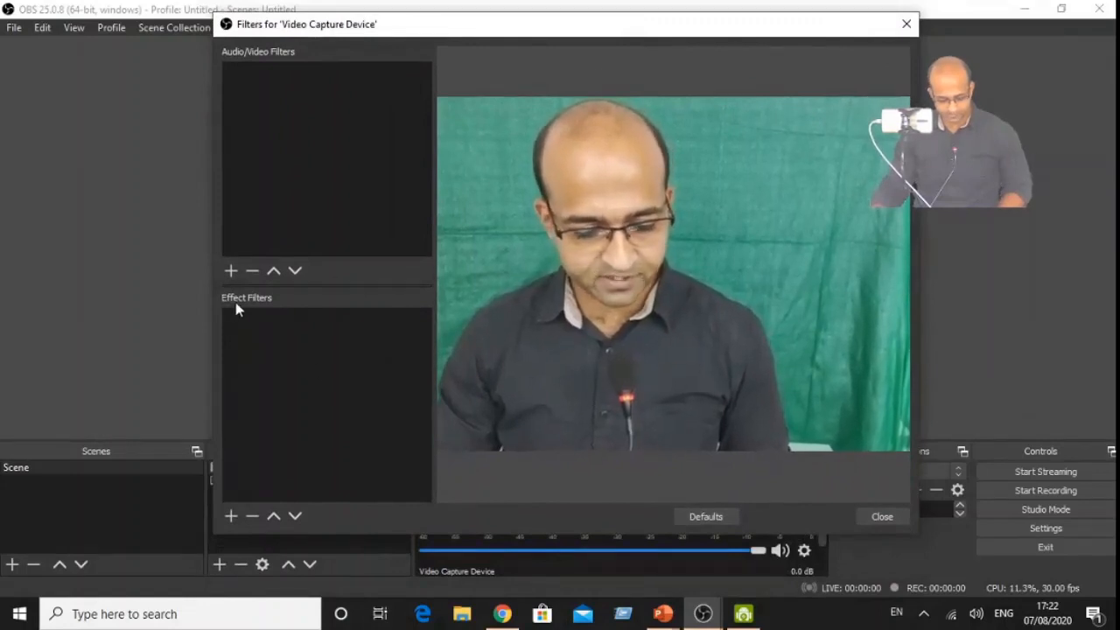
click(233, 517)
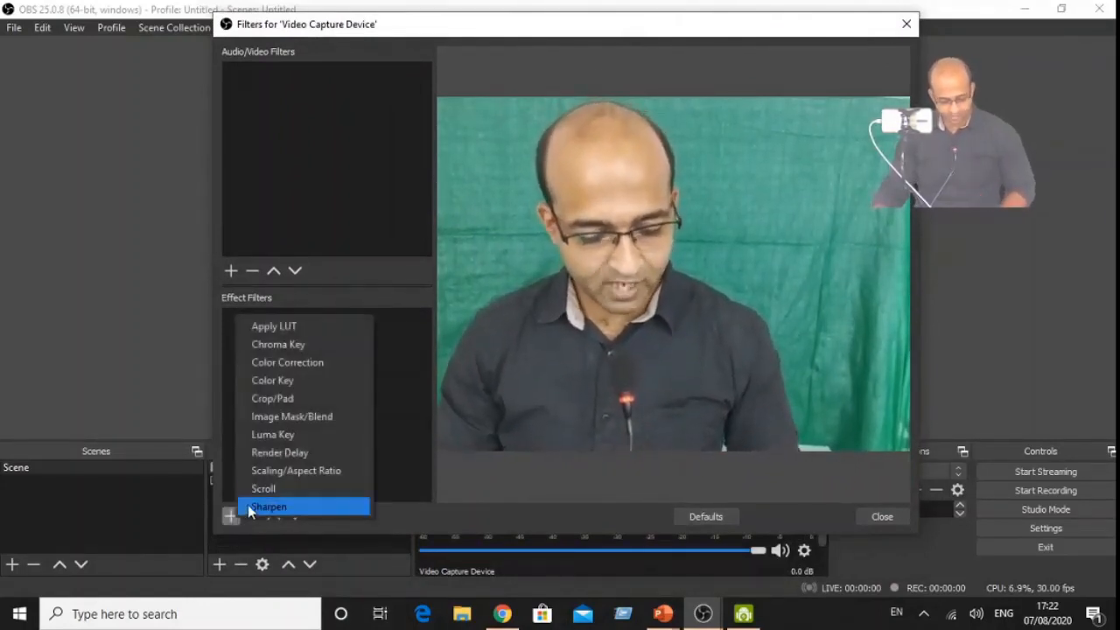
click(287, 346)
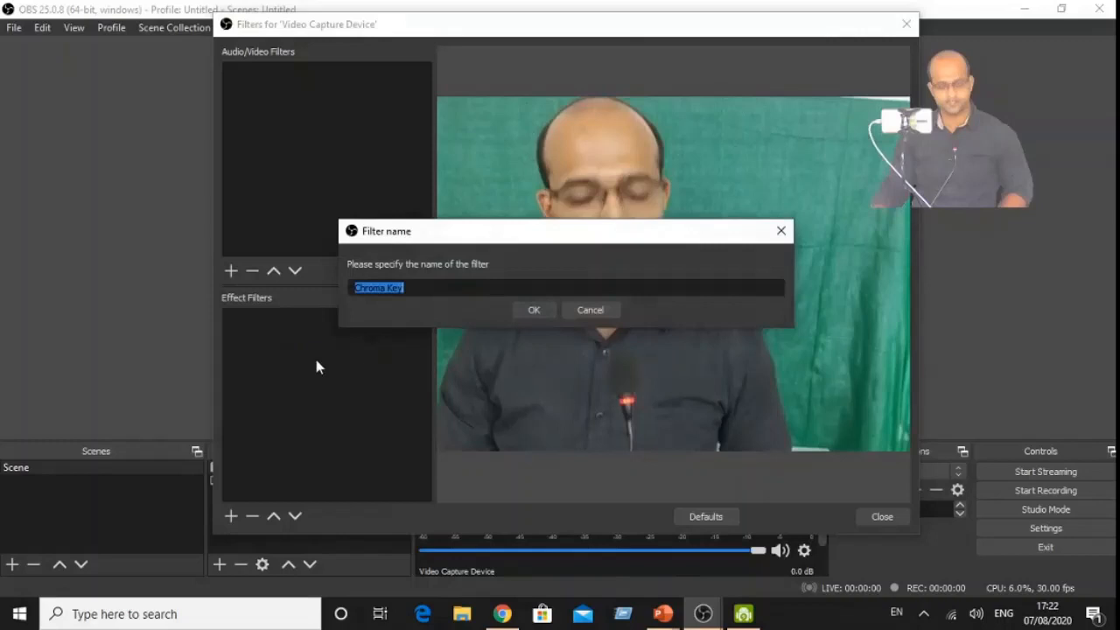
click(544, 313)
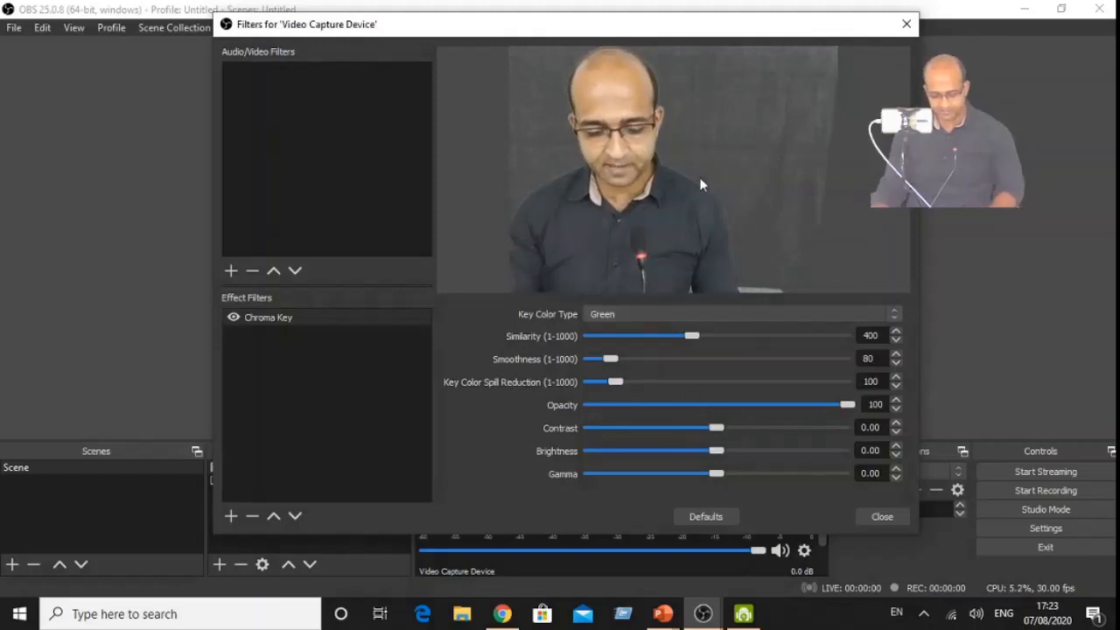
- Set the Chroma Key filter's key colour type to Custom and lower its similarity to 168
click(819, 319)
click(787, 360)
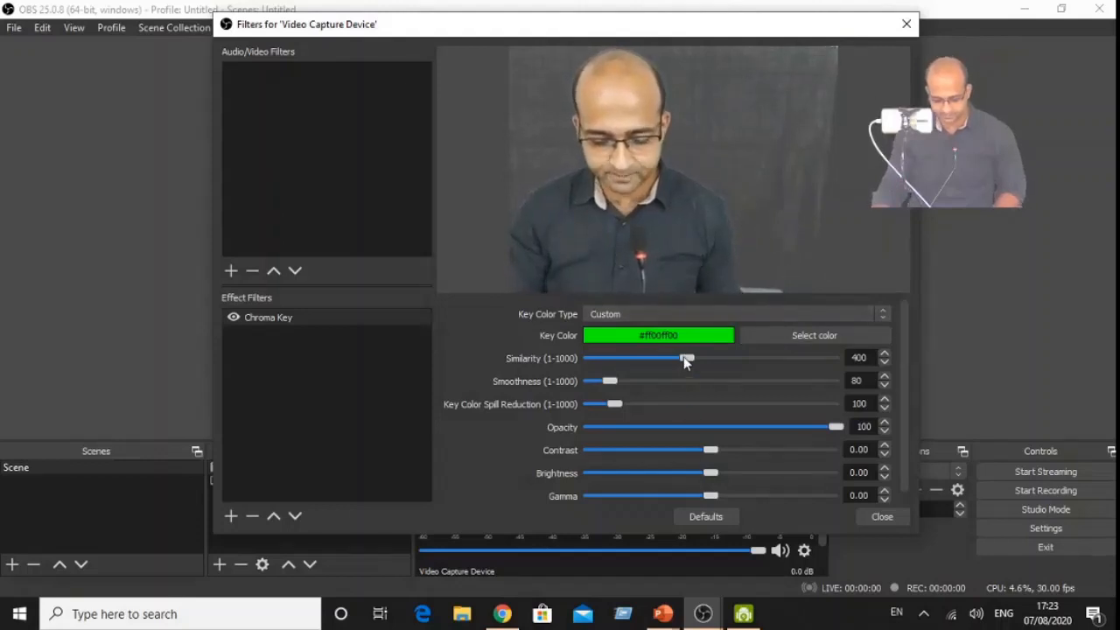
drag(685, 361, 647, 363)
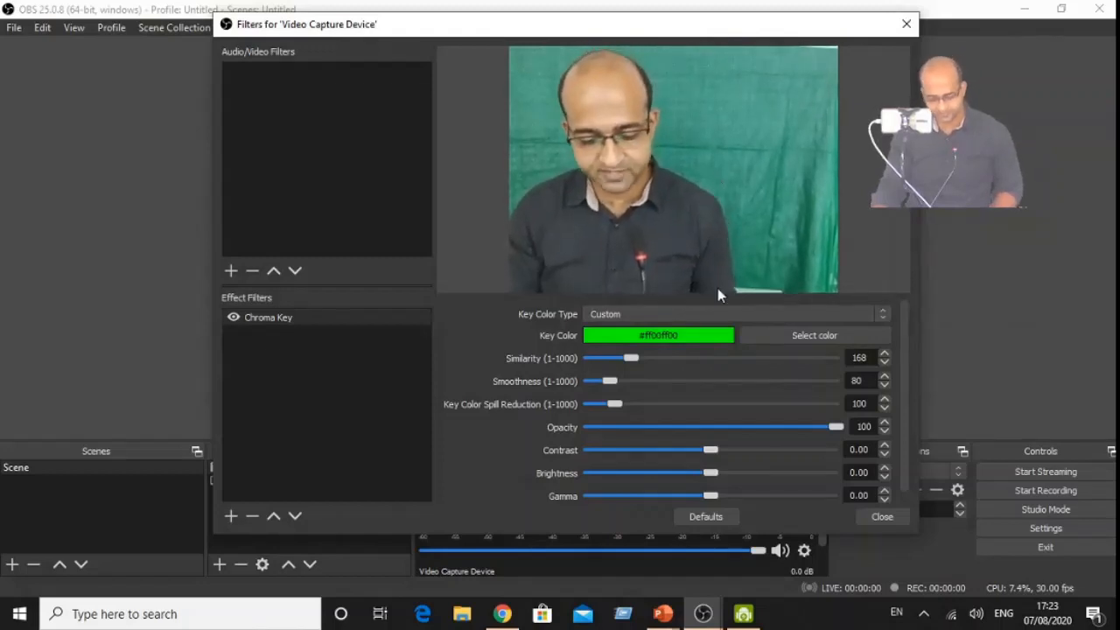
- Set the custom key colour to teal green #00b585, raise the similarity to 212 and close the camera's filters
click(798, 336)
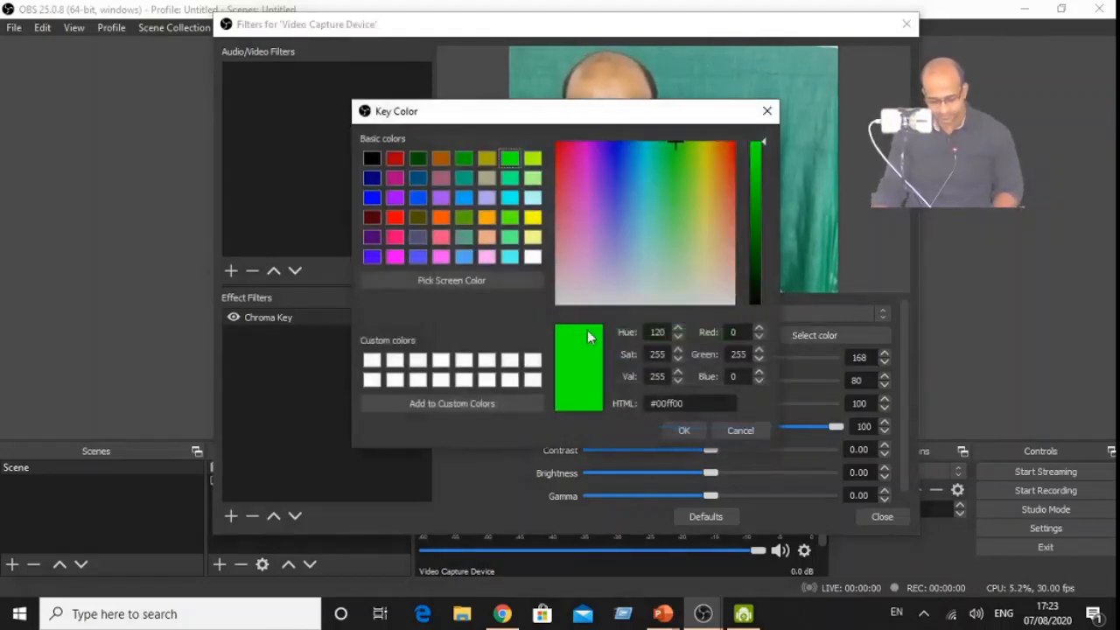
drag(473, 118, 369, 183)
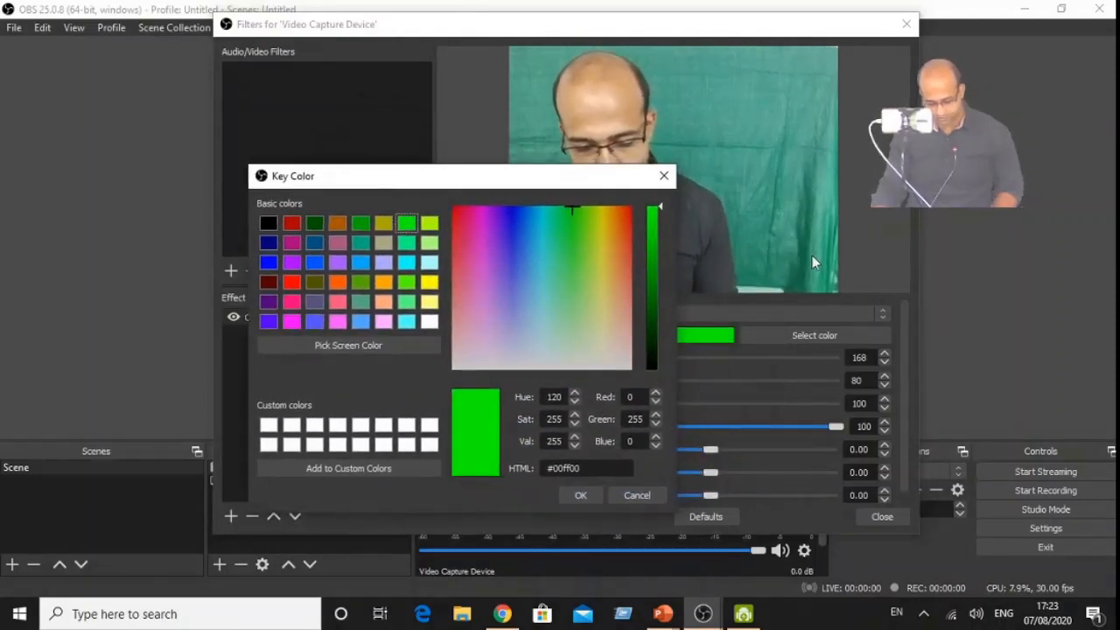
click(359, 246)
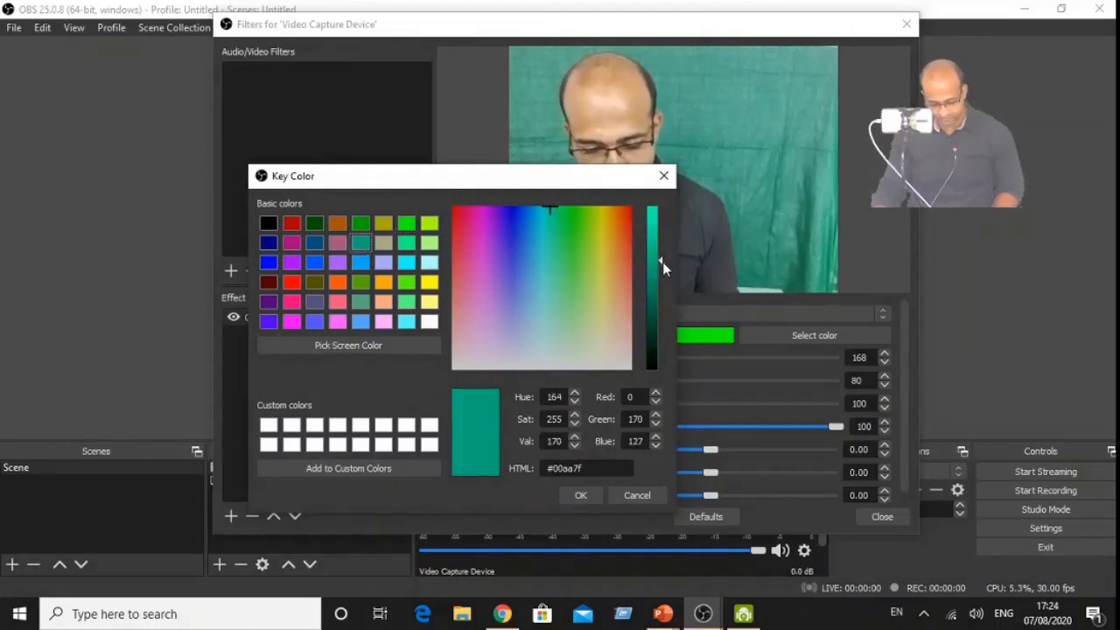
mouse_move(662, 262)
mouse_down()
mouse_move(660, 248)
mouse_move(661, 261)
mouse_up()
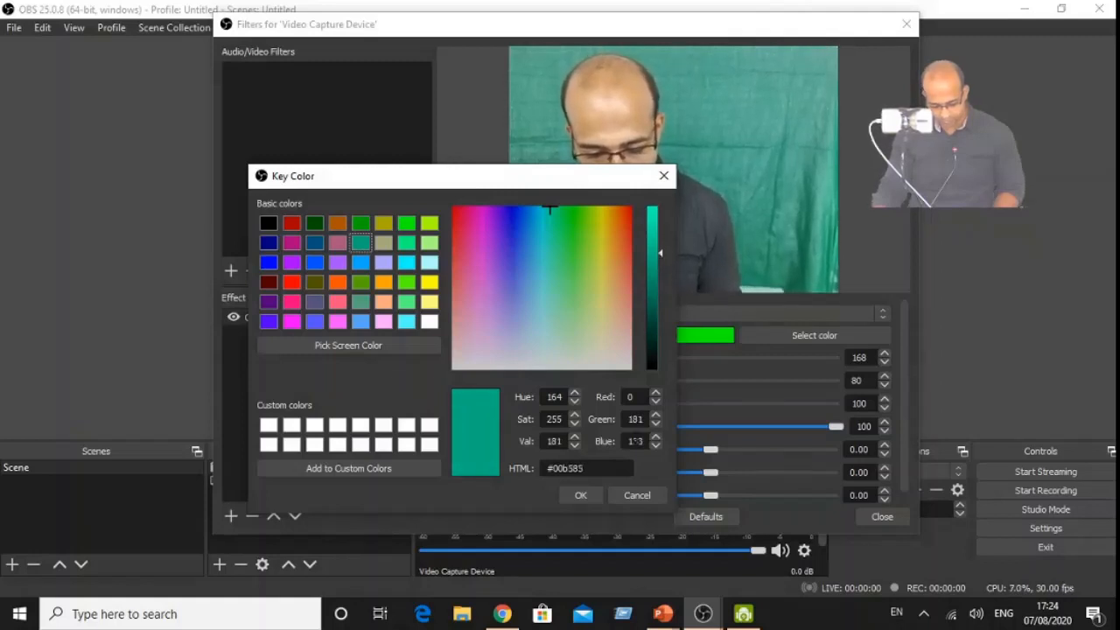
click(597, 495)
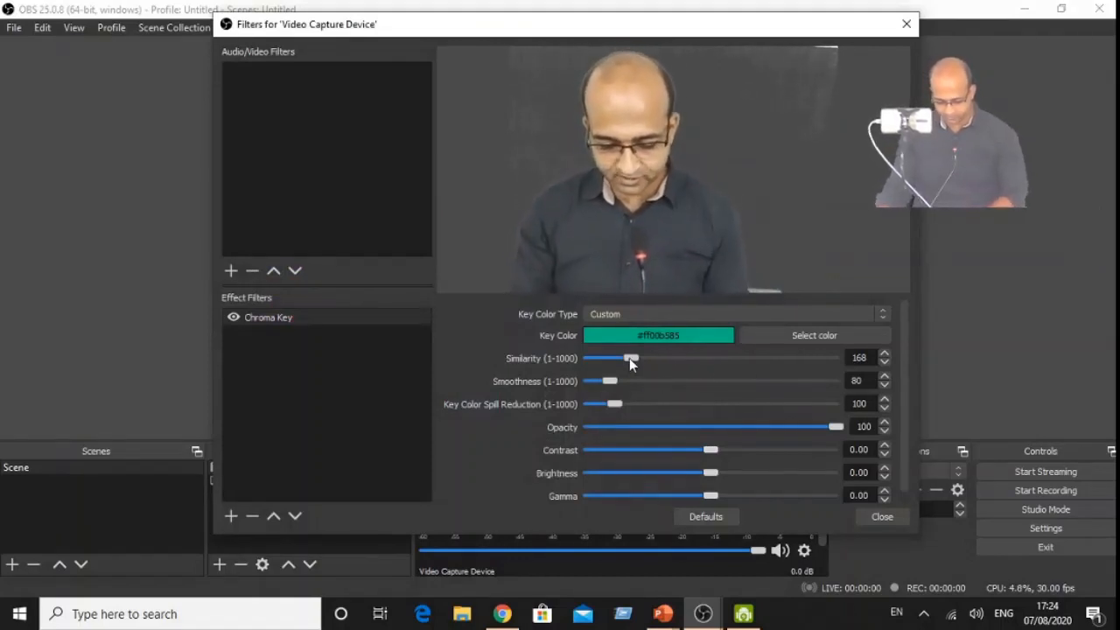
drag(630, 359, 640, 360)
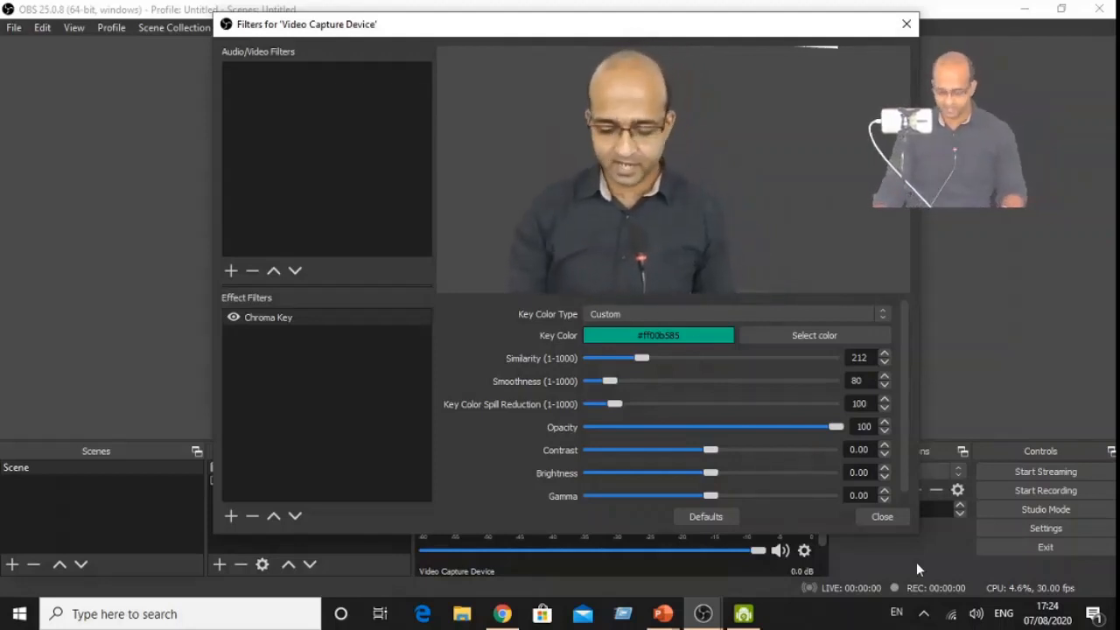
click(892, 517)
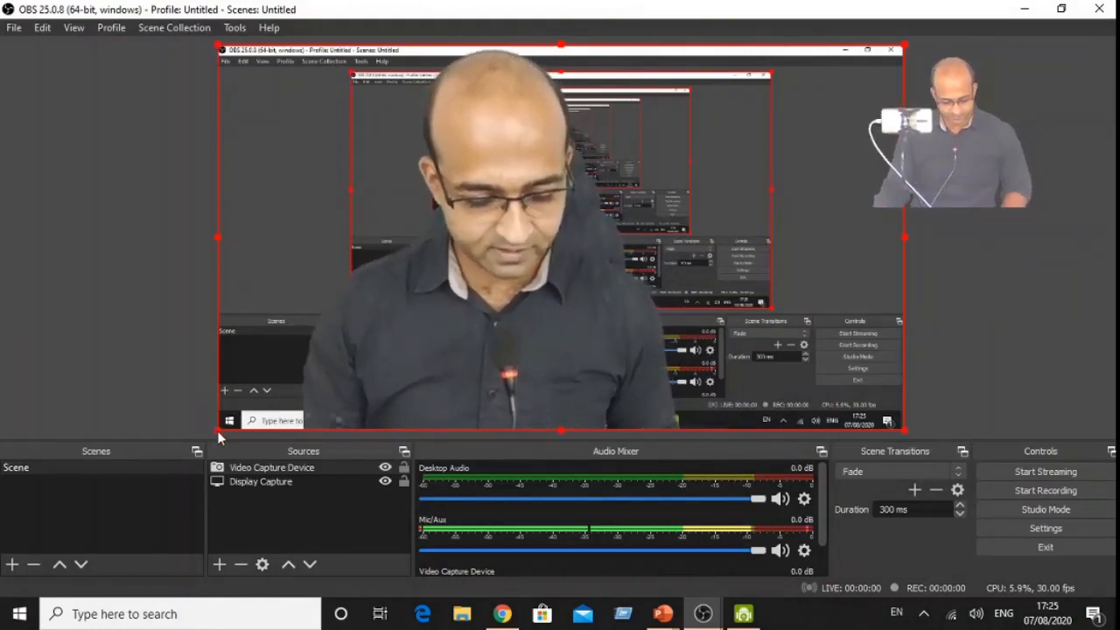
- Shrink the camera overlay to about a quarter of the canvas width and place it in the canvas's lower-right corner
drag(217, 430, 721, 186)
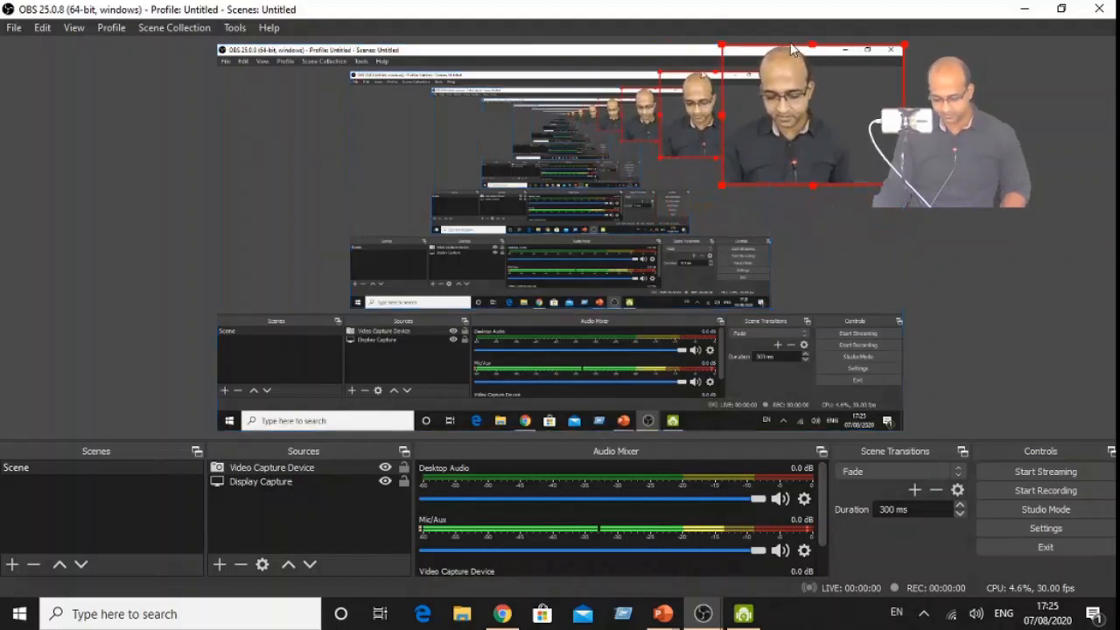
drag(792, 50, 784, 287)
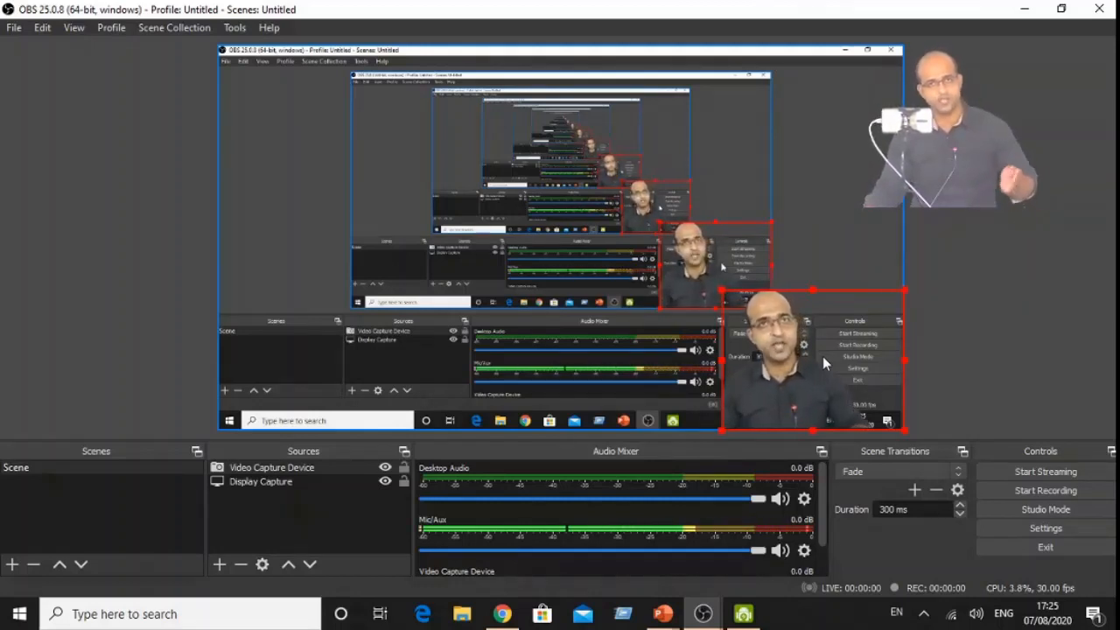
- Start recording the scene with the camera overlay and minimise the recorder to reveal the desktop
click(1031, 490)
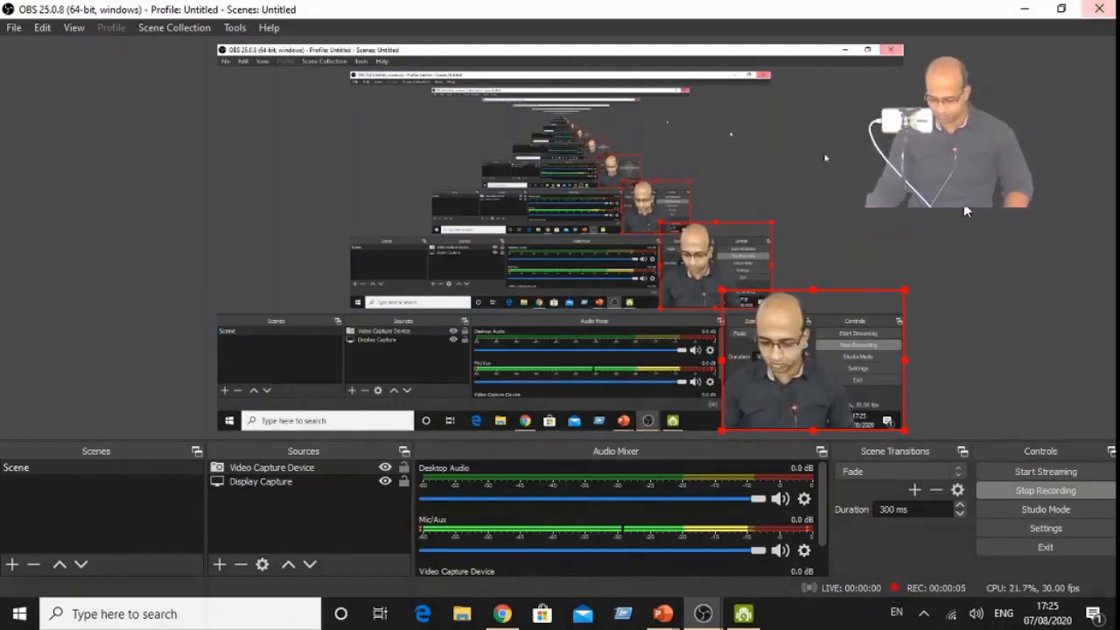
click(1021, 12)
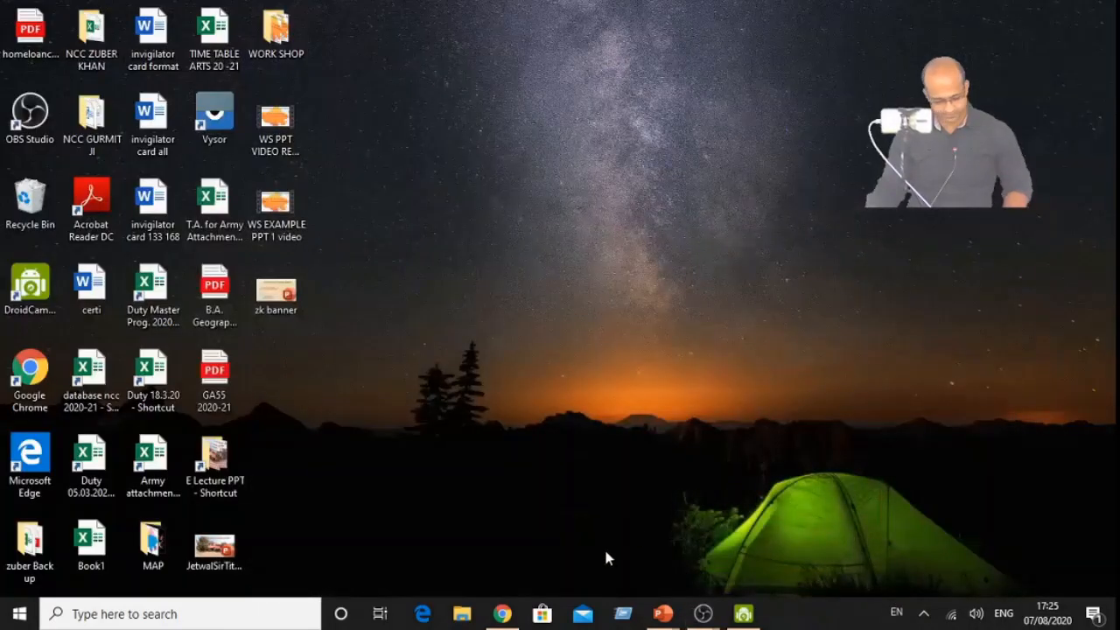
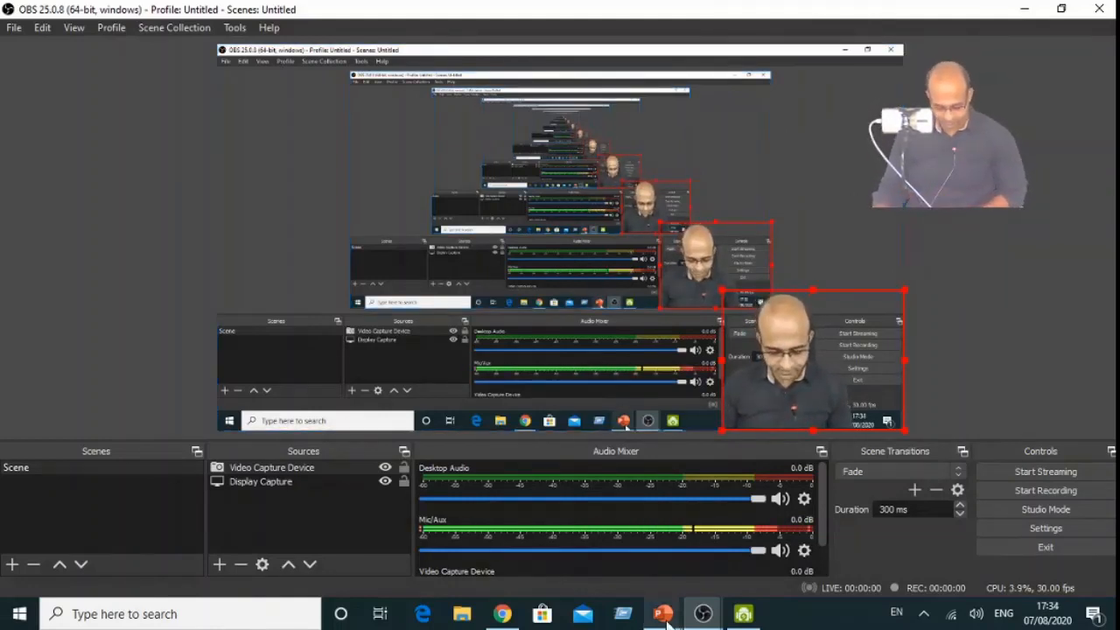
- Minimise the recorder and the open presentation, and open the zk banner presentation from the desktop
mouse_move(665, 616)
click(494, 536)
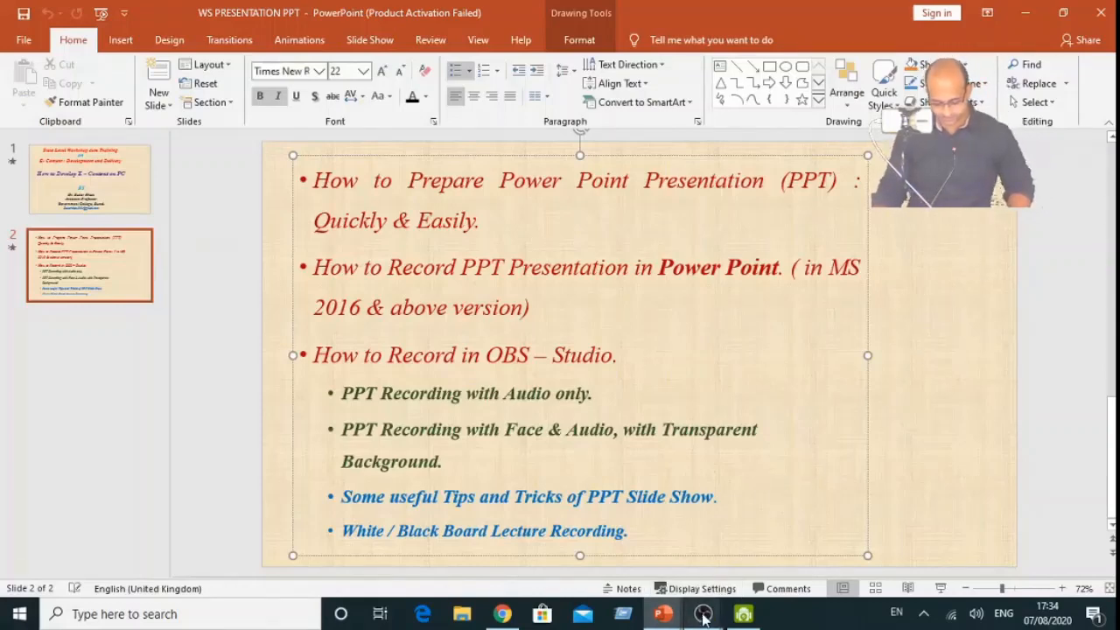
mouse_move(705, 619)
click(801, 560)
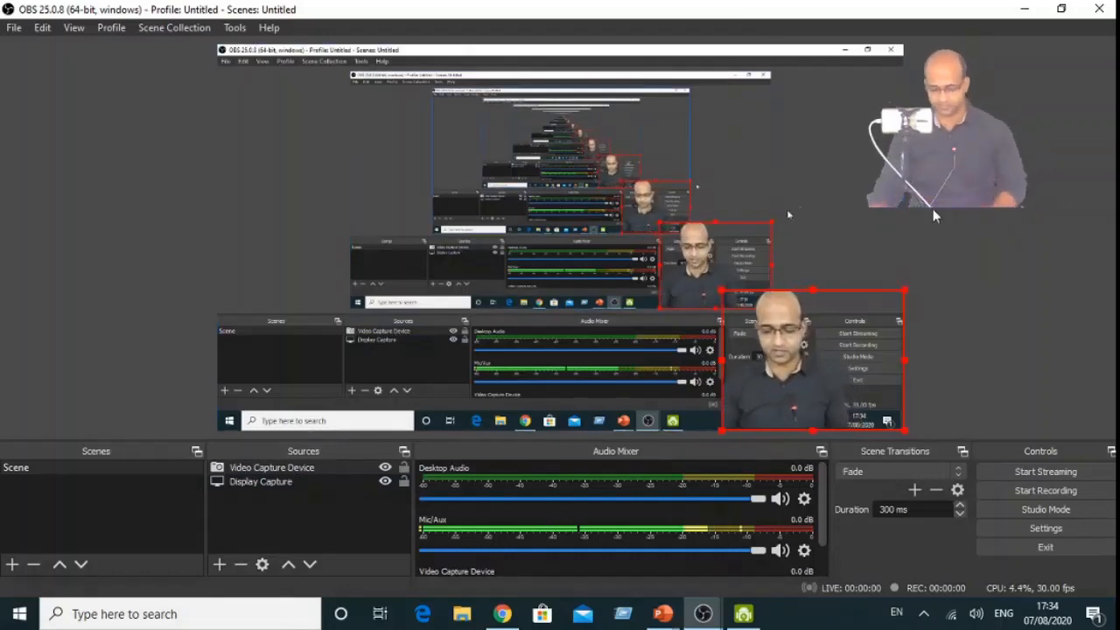
click(1026, 9)
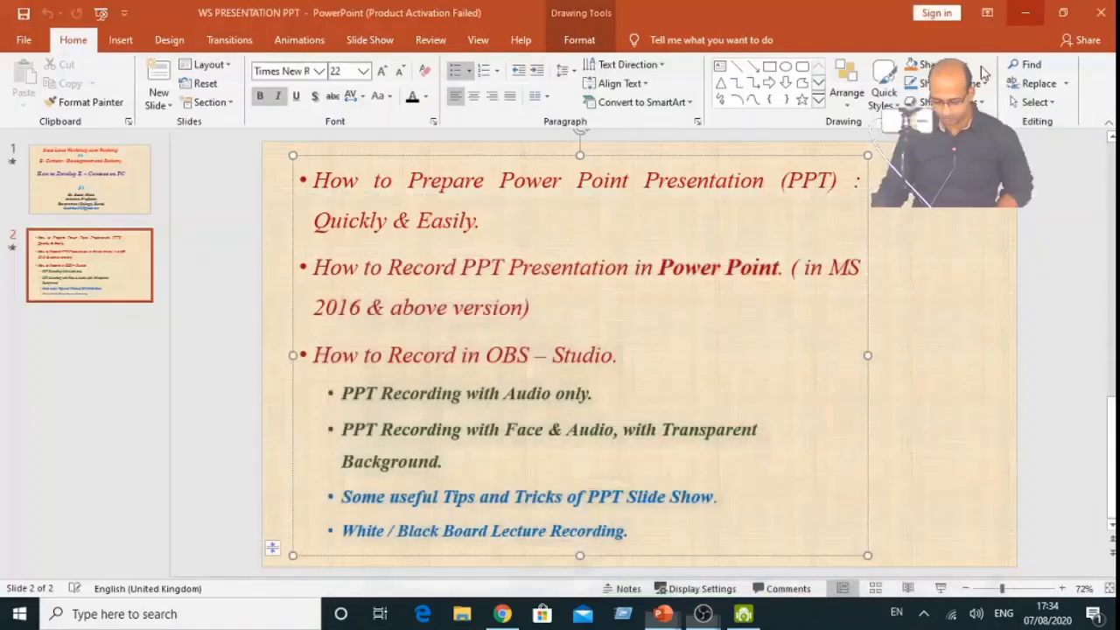
click(1022, 16)
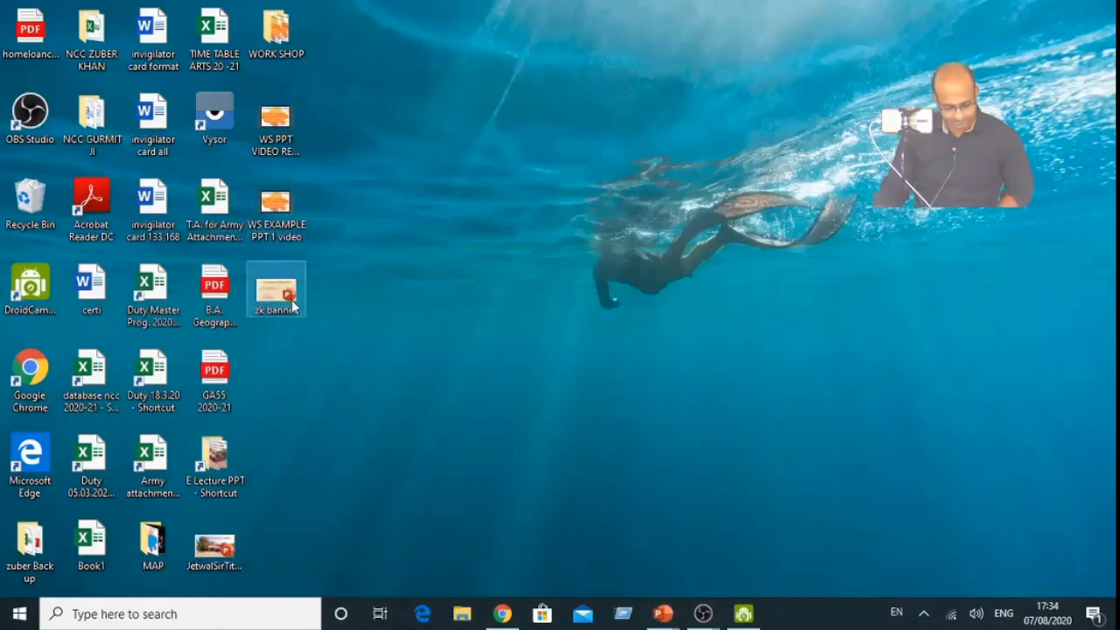
double_click(293, 302)
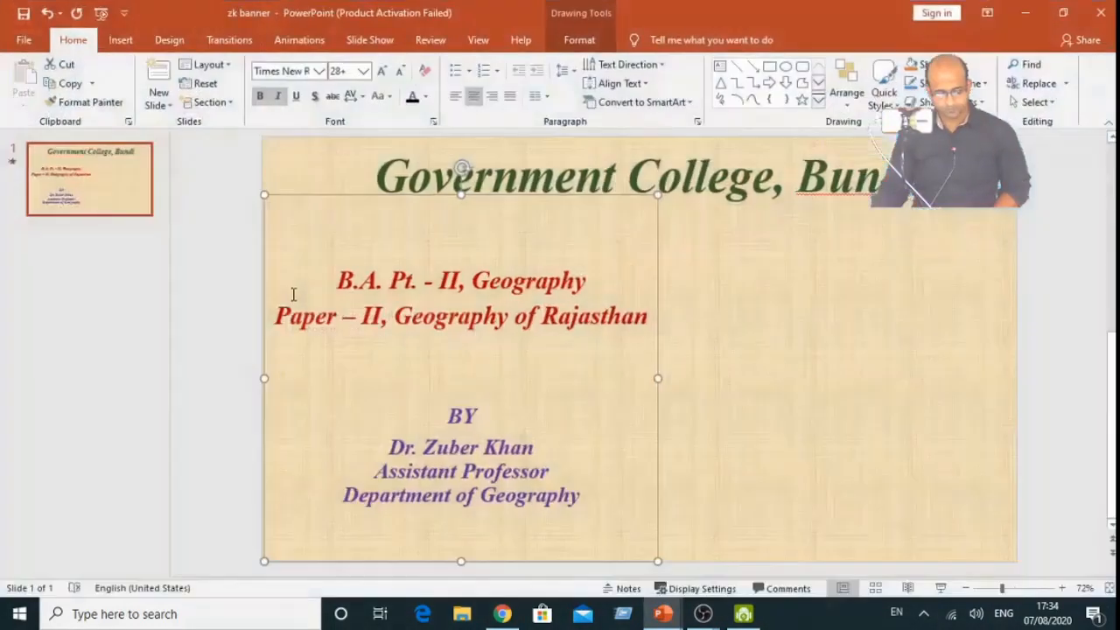
click(774, 306)
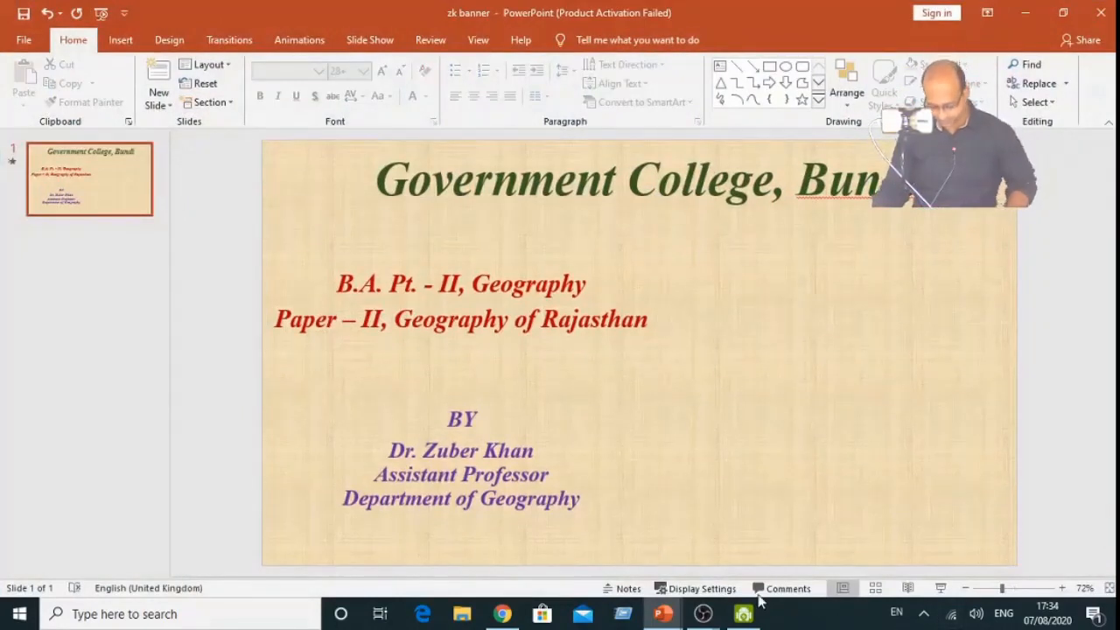
- Preview the zk banner presentation as a slide show through to its end and exit the show
click(941, 588)
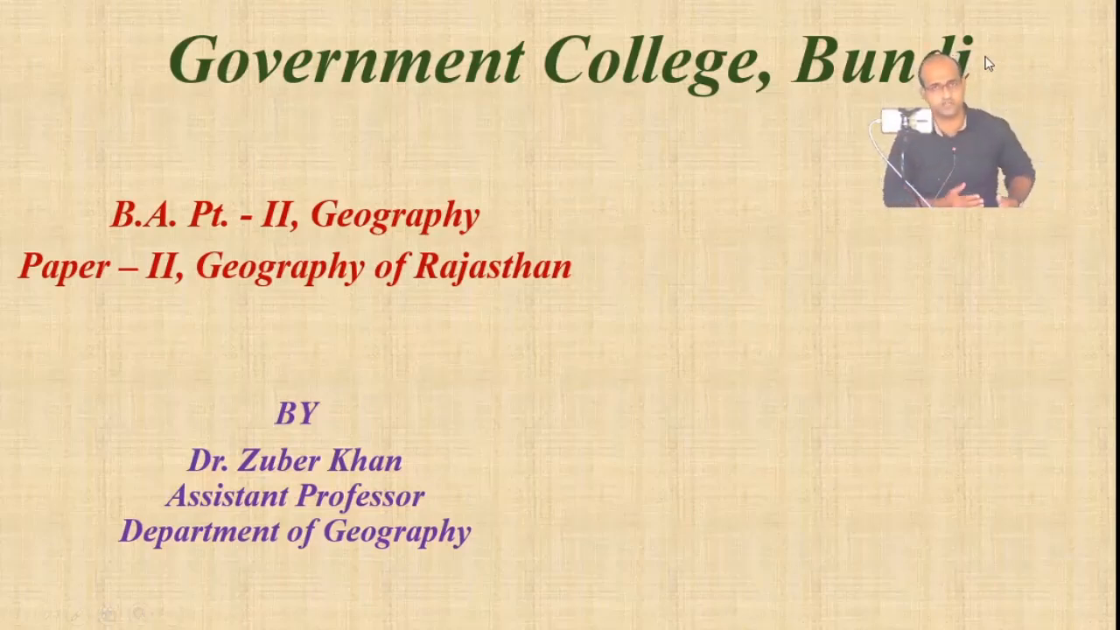
key(Right)
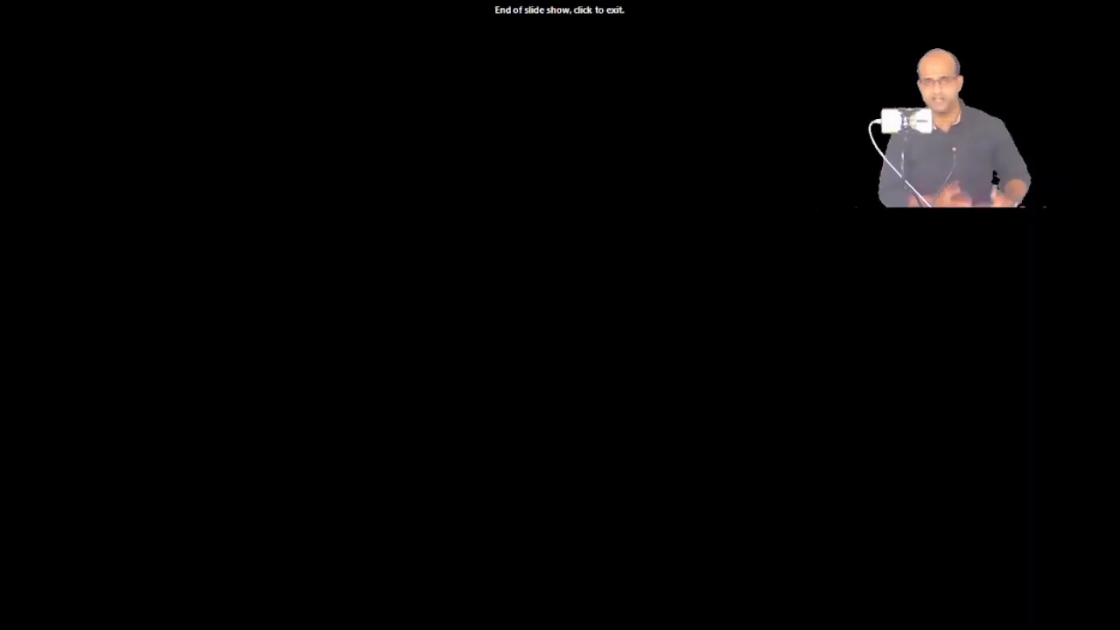
right_click(495, 185)
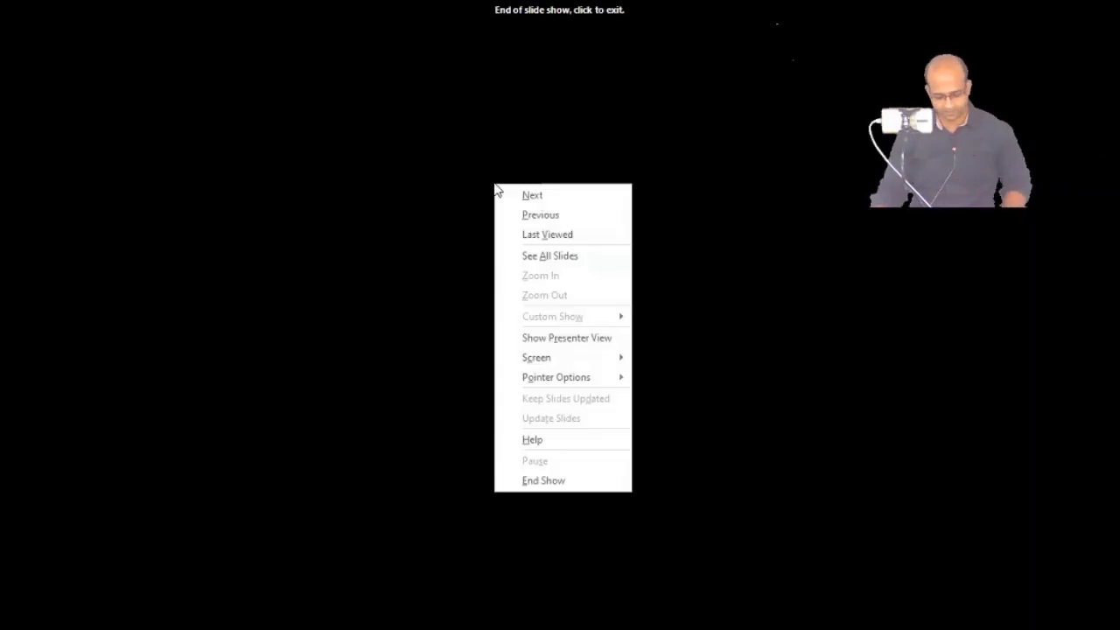
click(565, 481)
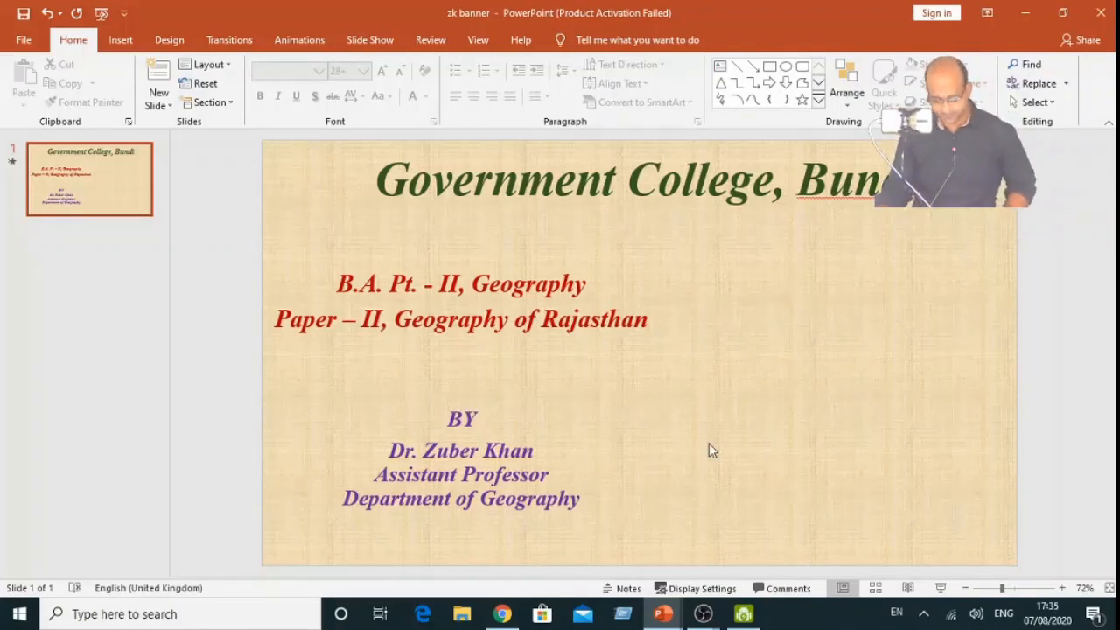
- Switch back to OBS Studio and enlarge the camera overlay to about 45% of the canvas width, keeping it in the lower-right corner
click(1027, 12)
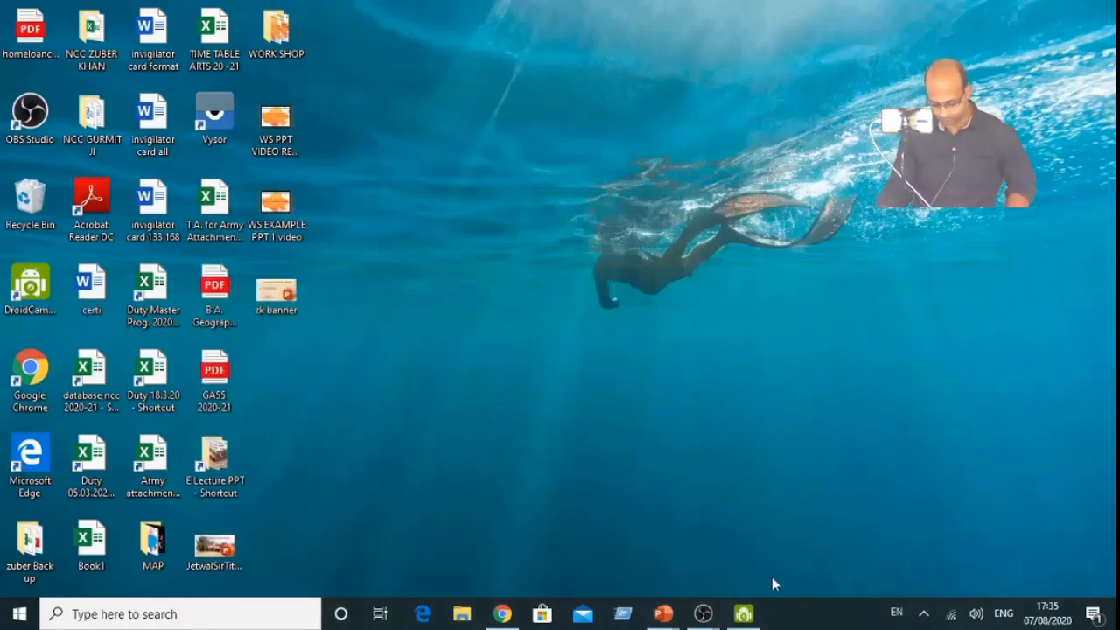
click(703, 616)
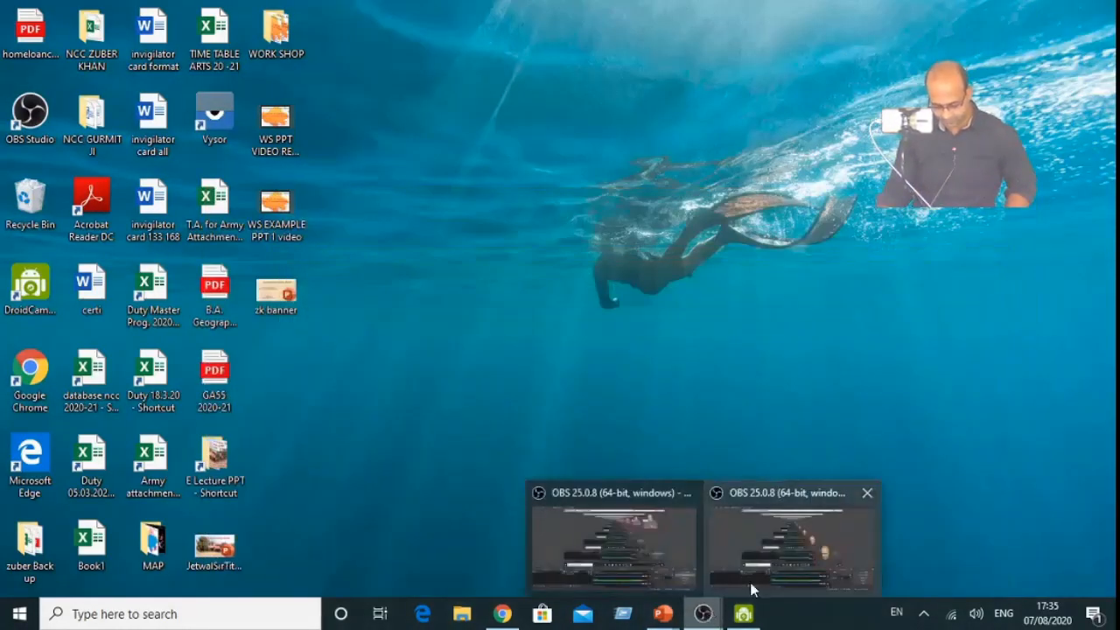
click(782, 569)
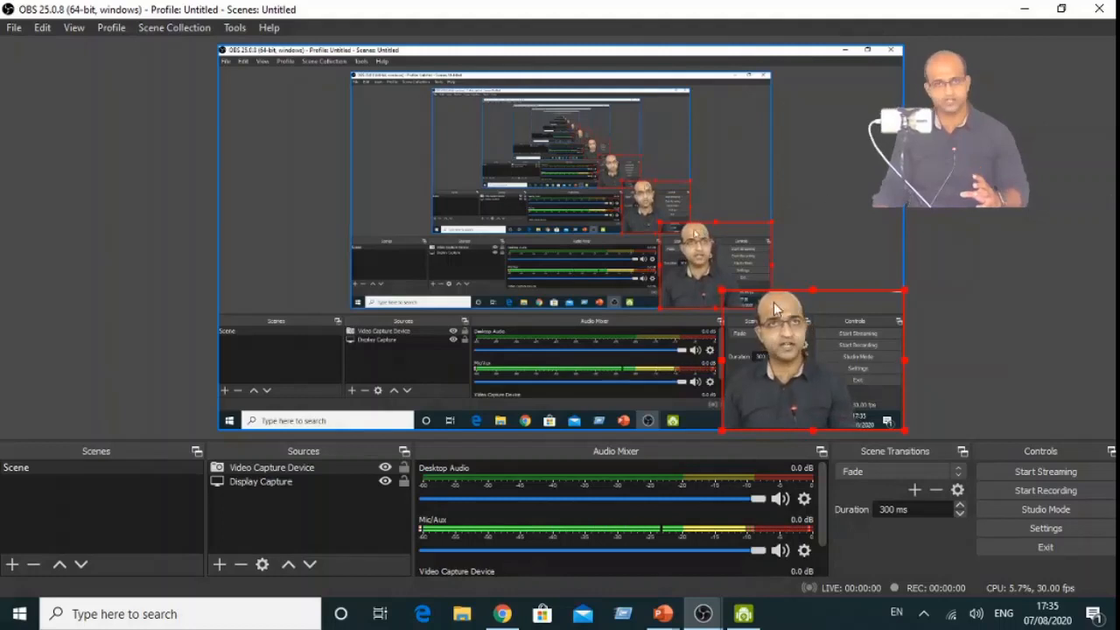
drag(723, 291, 680, 212)
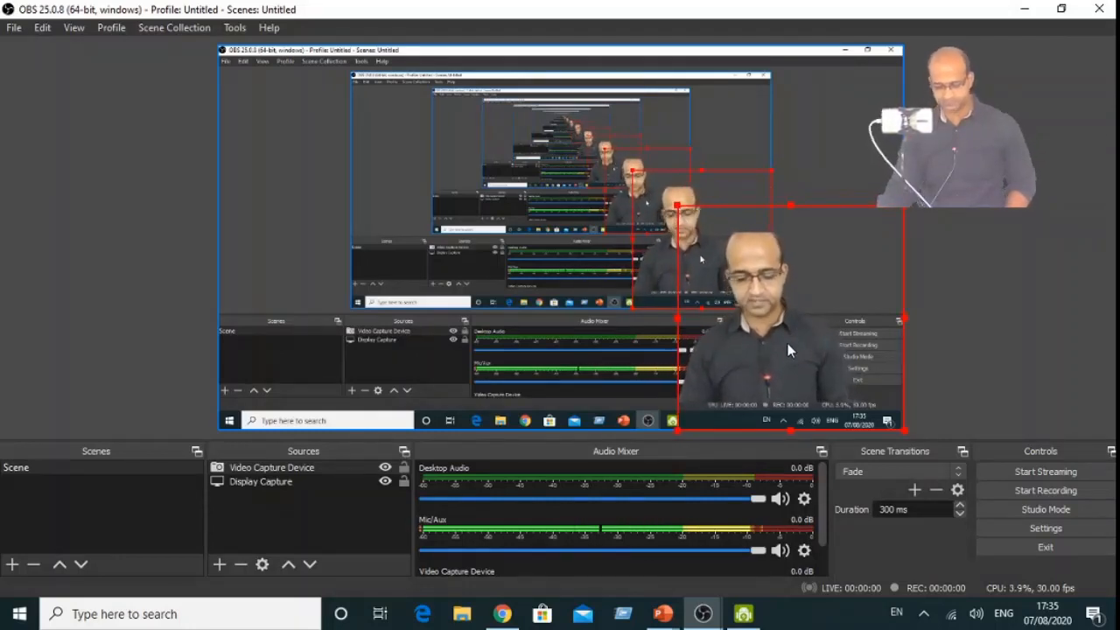
drag(678, 207, 600, 192)
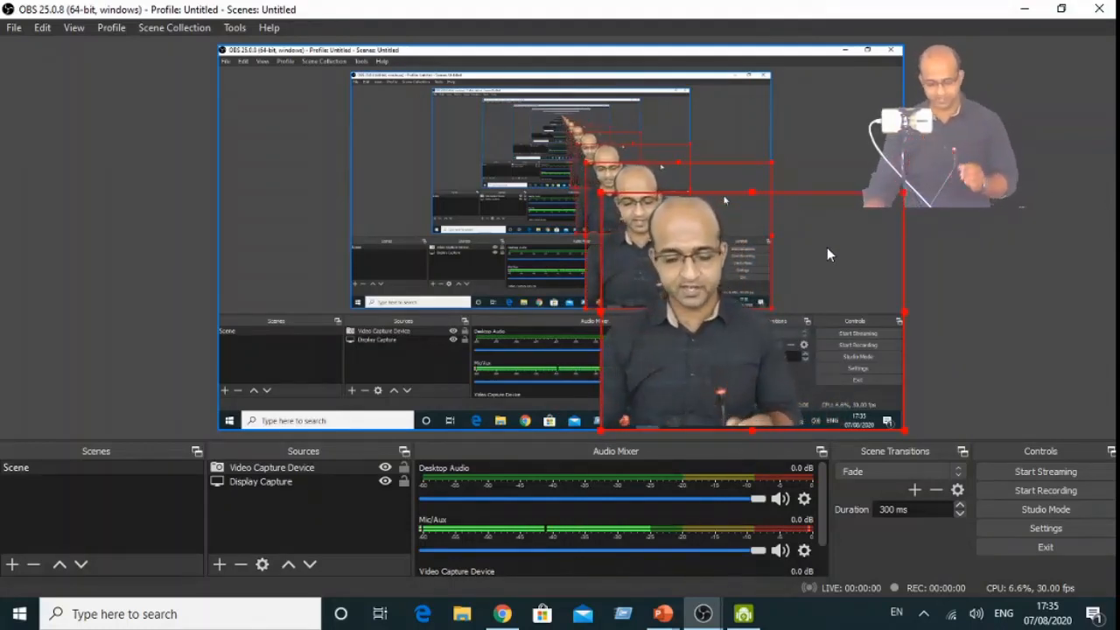
- Start recording the scene with the enlarged camera overlay and present the zk banner presentation in PowerPoint as a slide show
click(1052, 492)
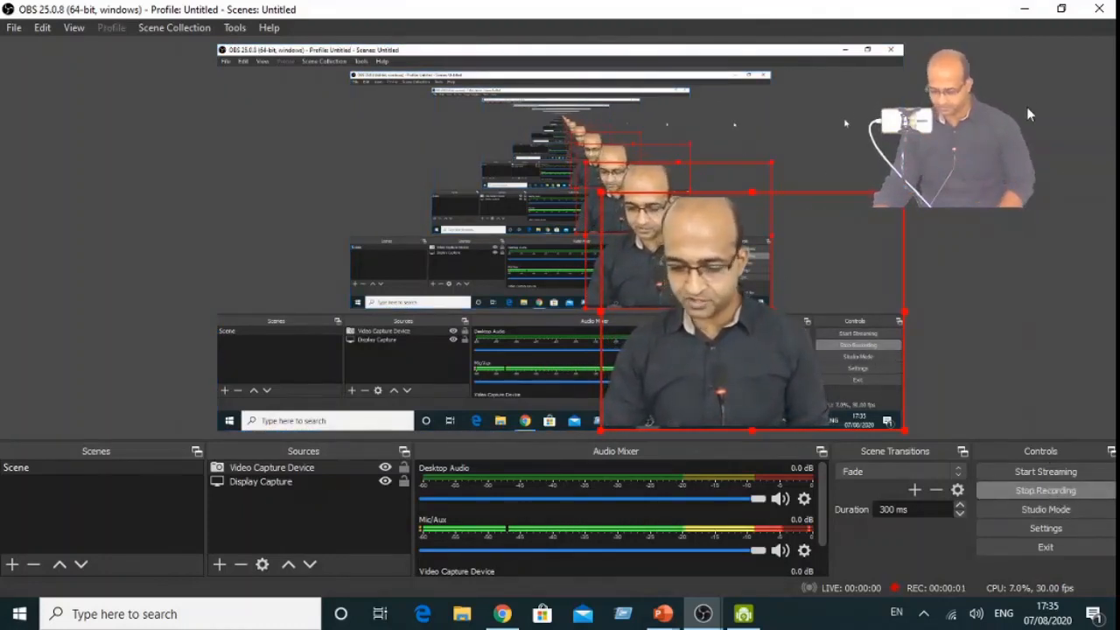
click(1024, 8)
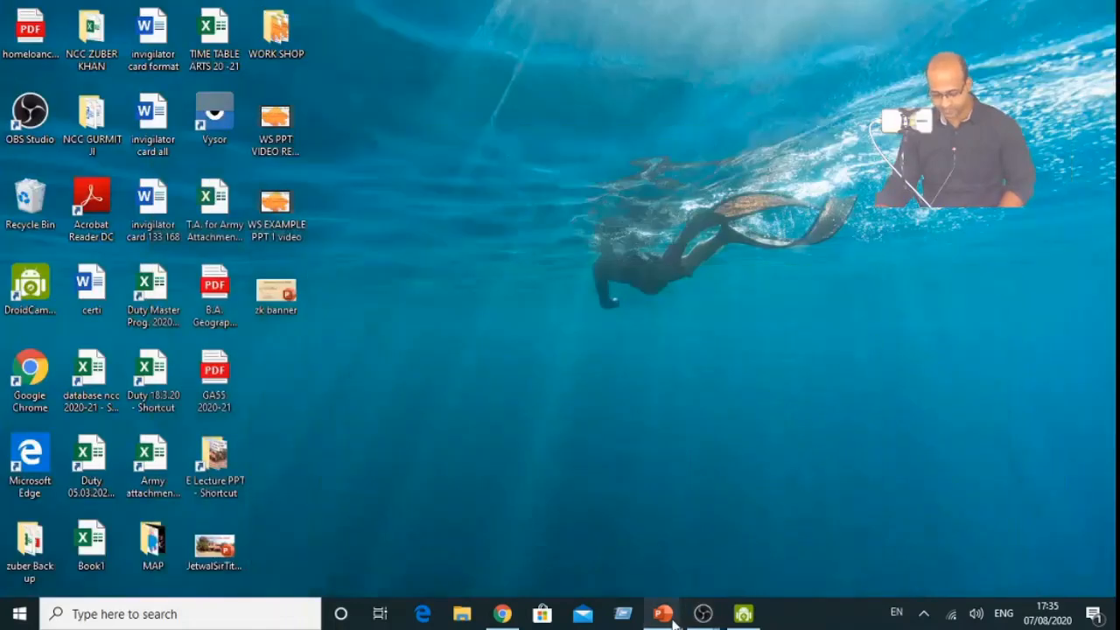
mouse_move(670, 618)
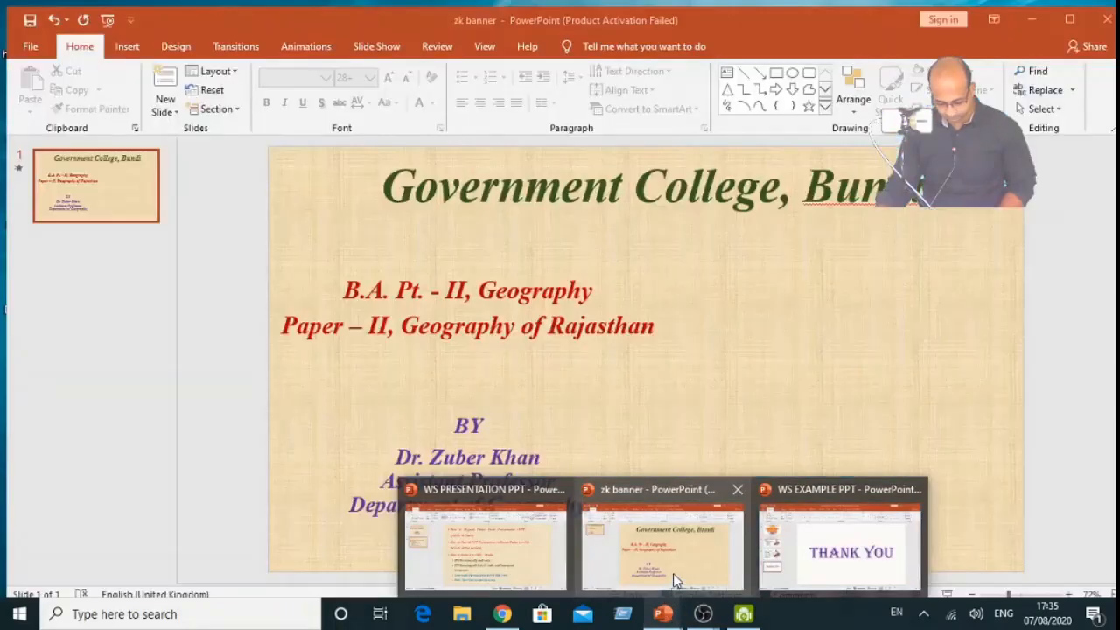
click(672, 573)
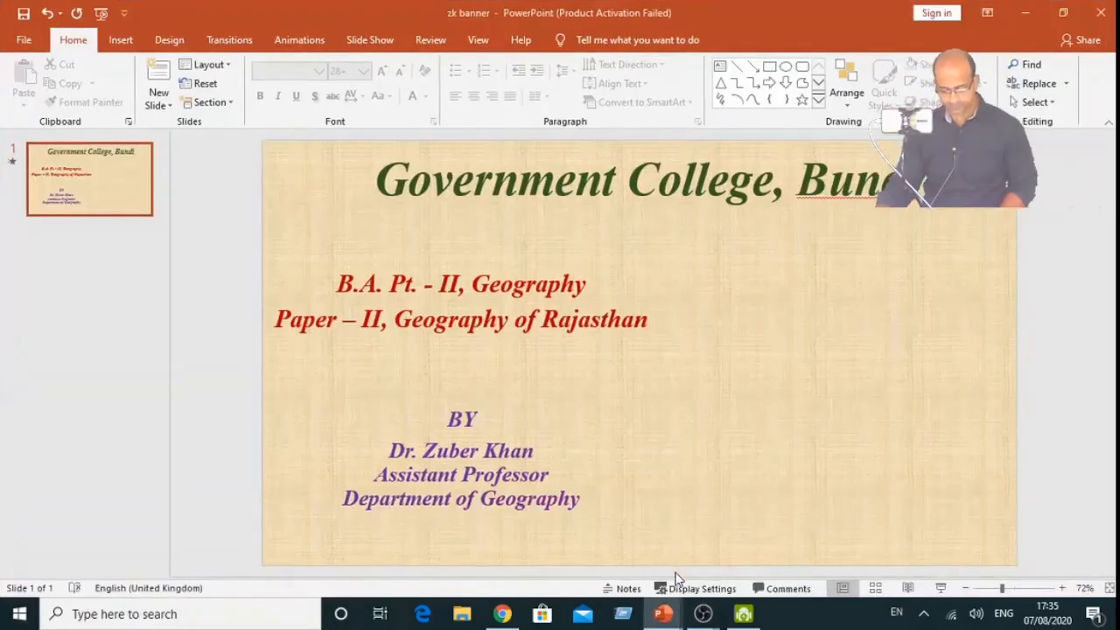
click(940, 590)
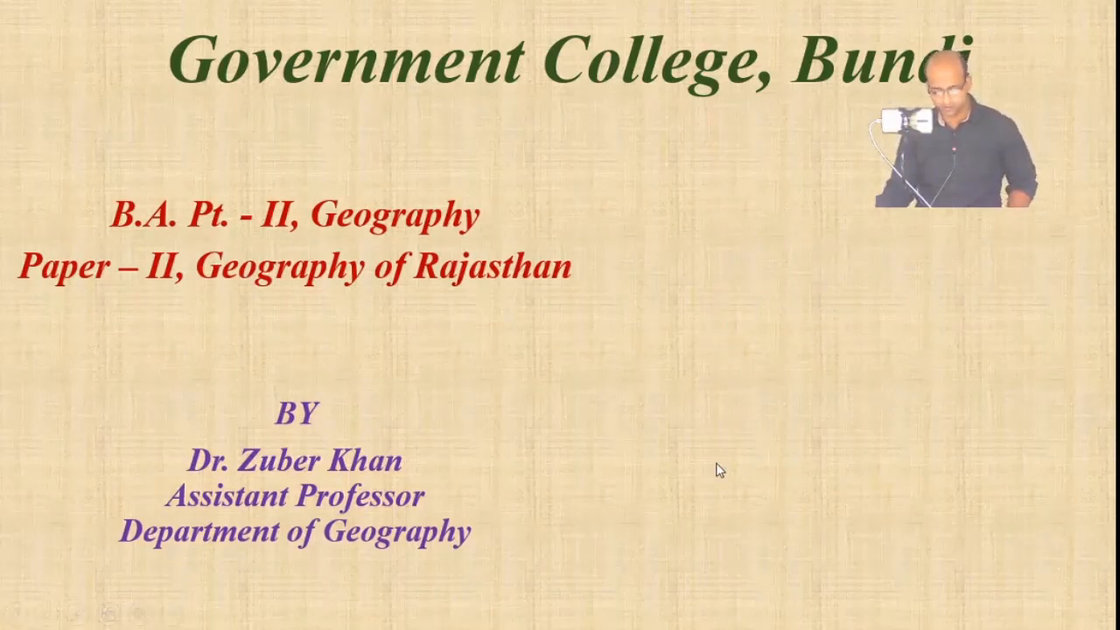
- Finish and exit the slide show, and stop the recording in OBS Studio
click(792, 159)
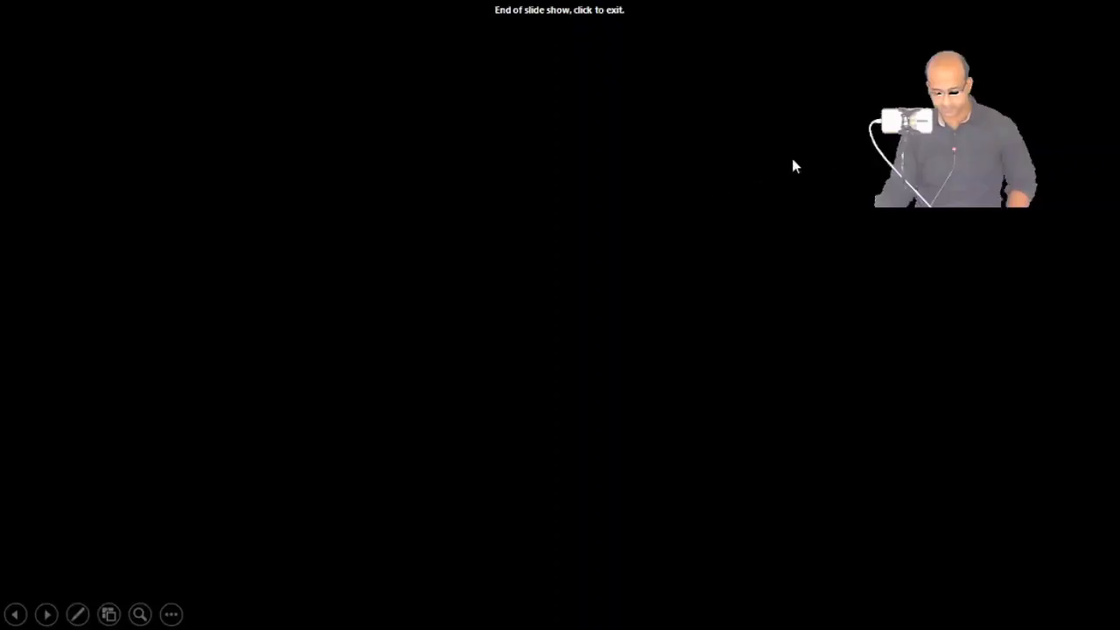
right_click(787, 333)
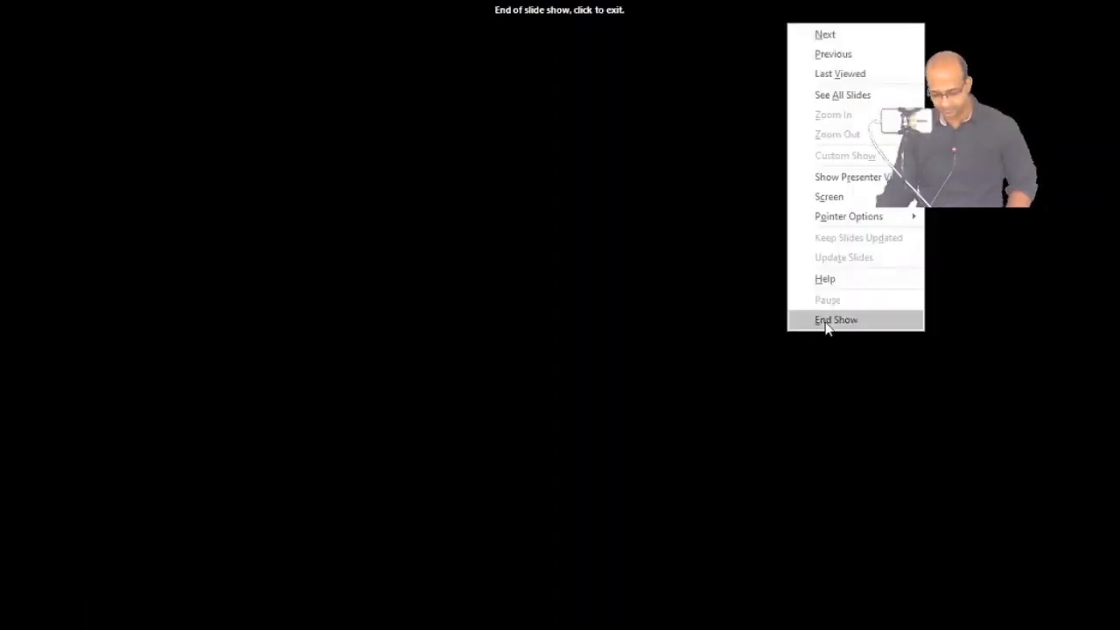
click(826, 323)
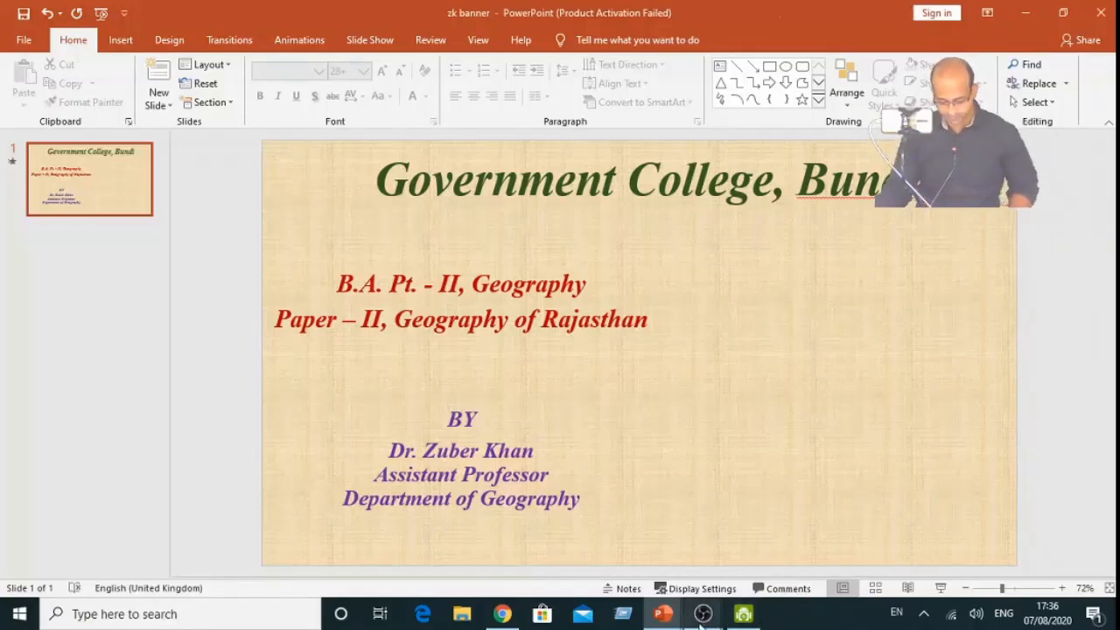
mouse_move(703, 620)
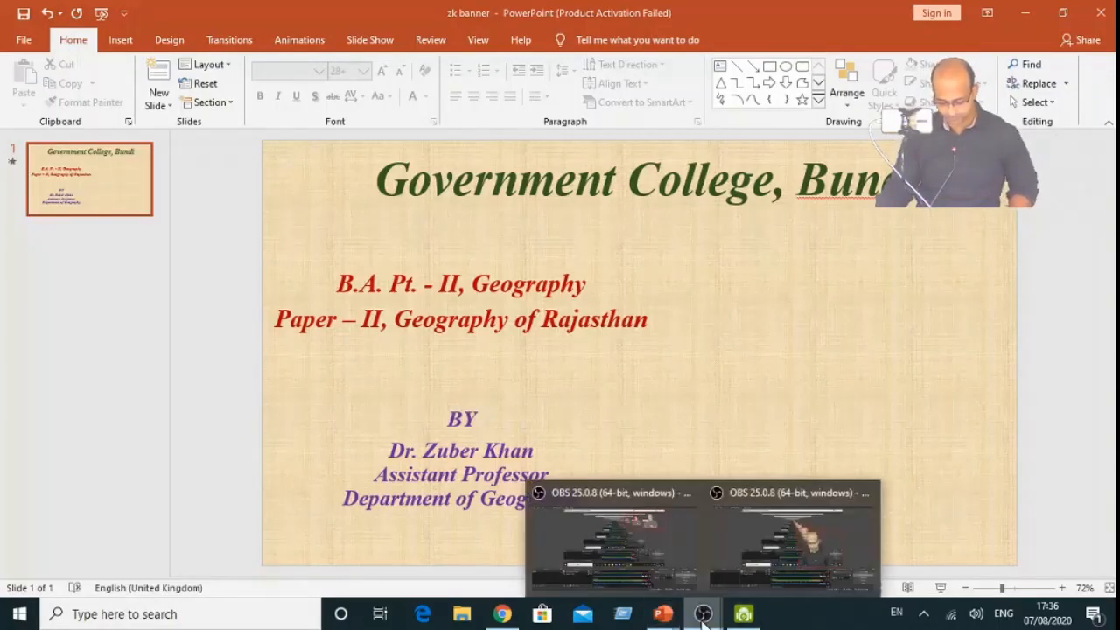
click(770, 553)
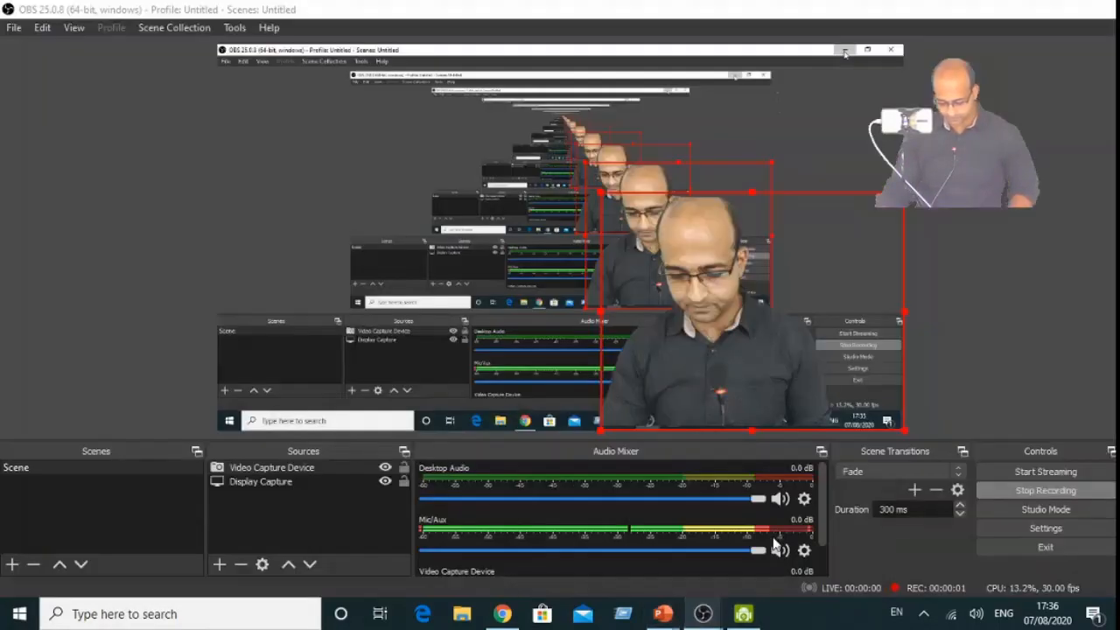
click(1027, 492)
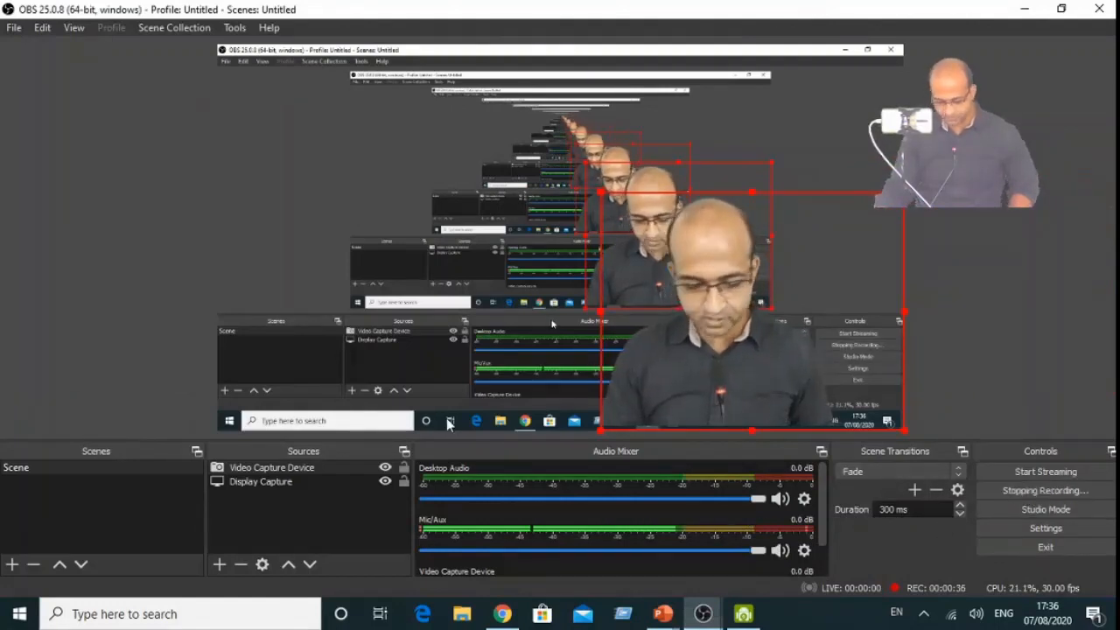
click(14, 27)
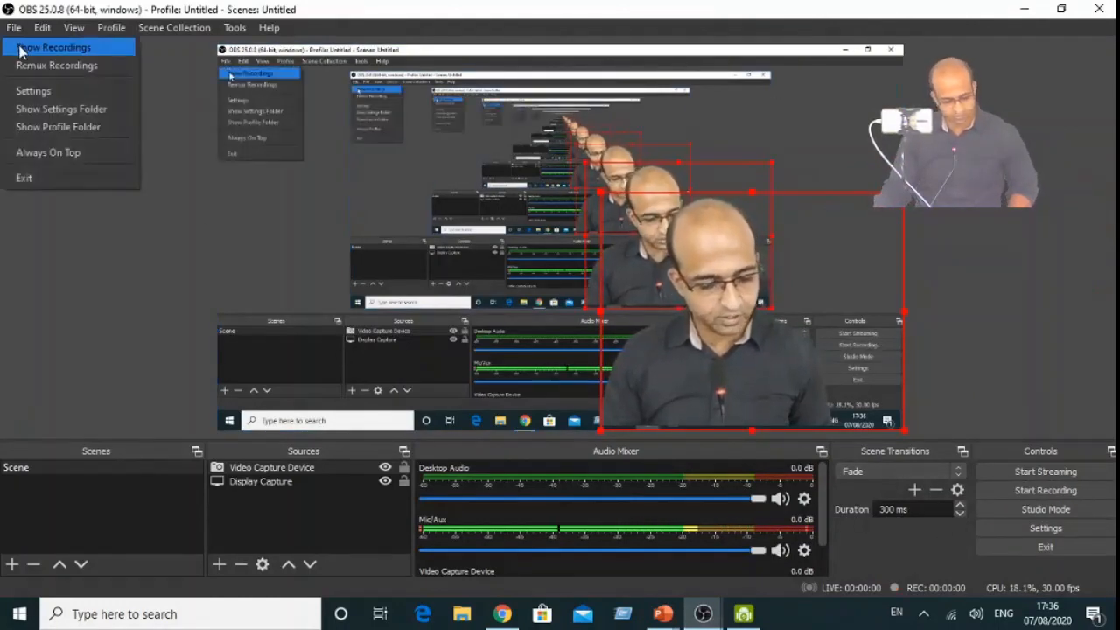
click(19, 49)
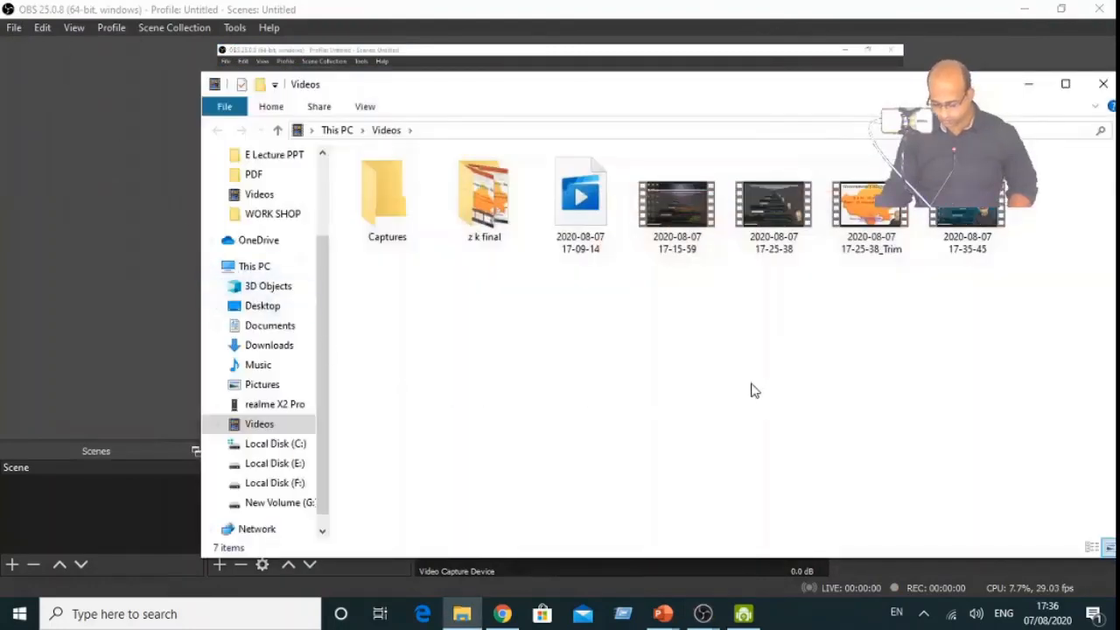
double_click(976, 219)
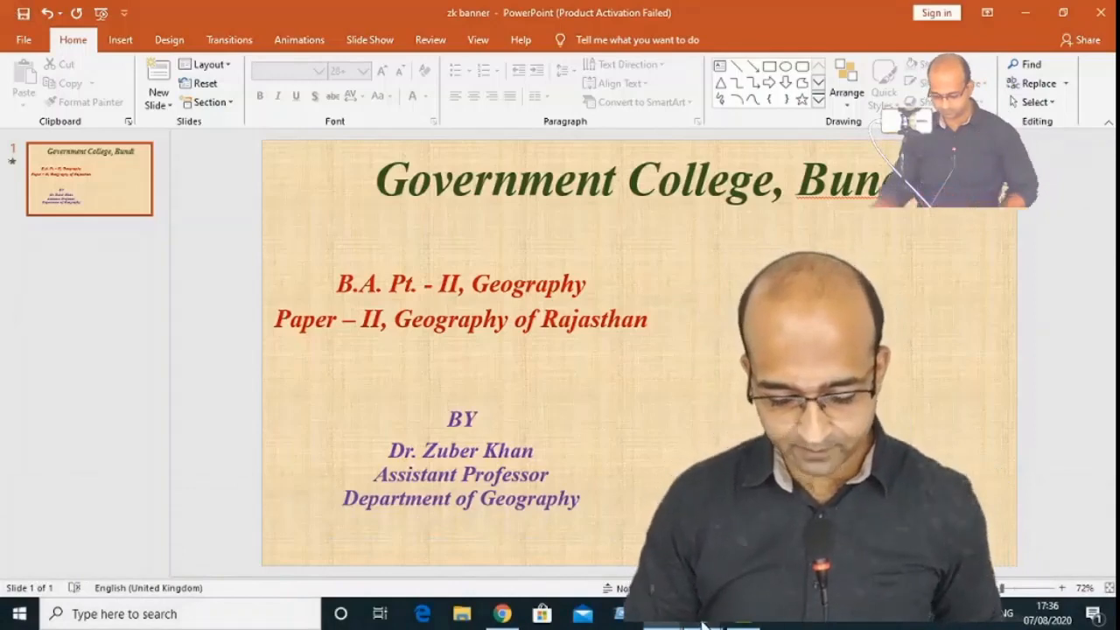
mouse_move(875, 570)
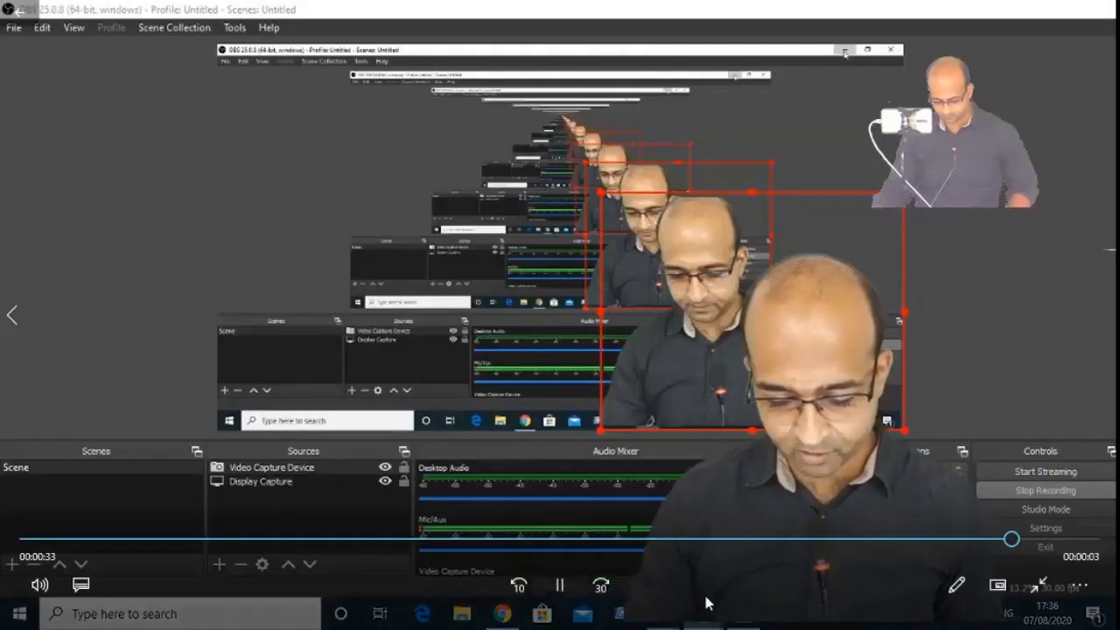
click(559, 584)
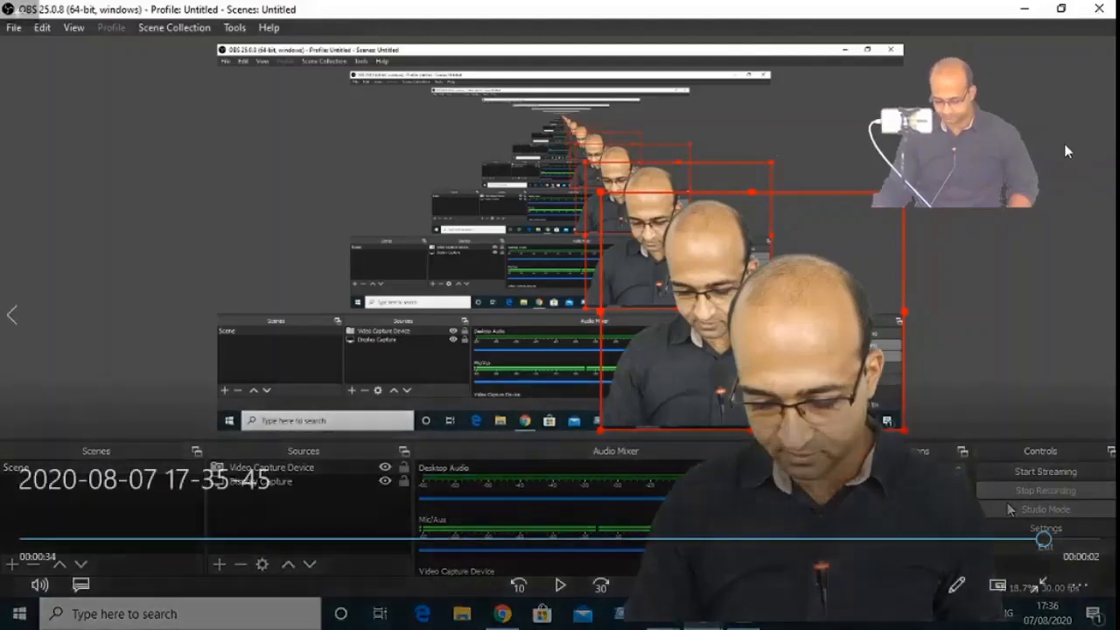
click(21, 12)
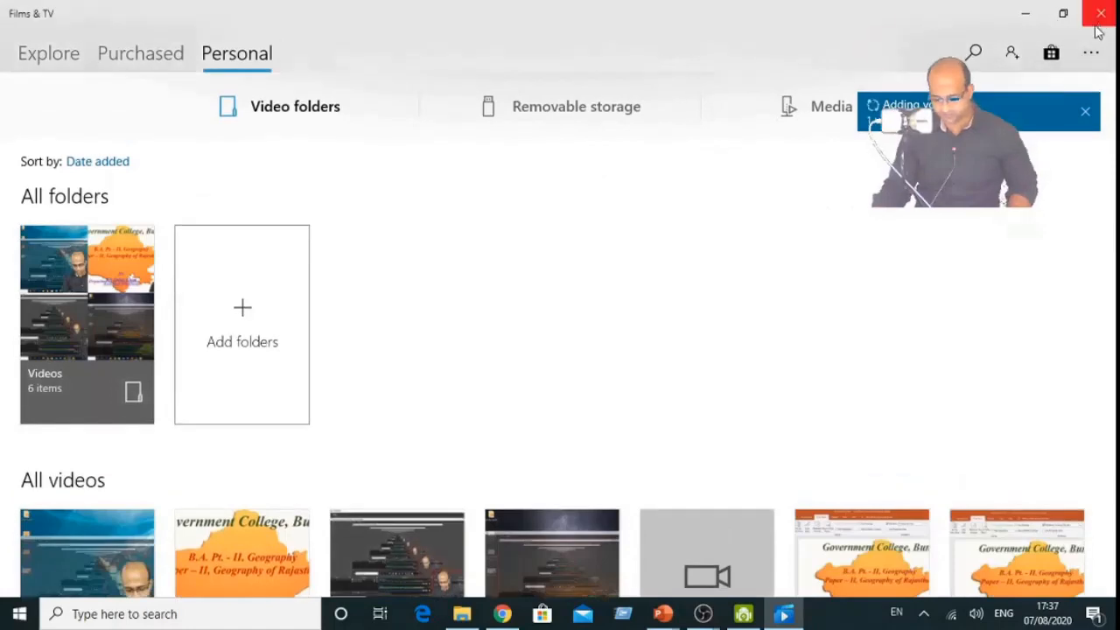
click(1103, 18)
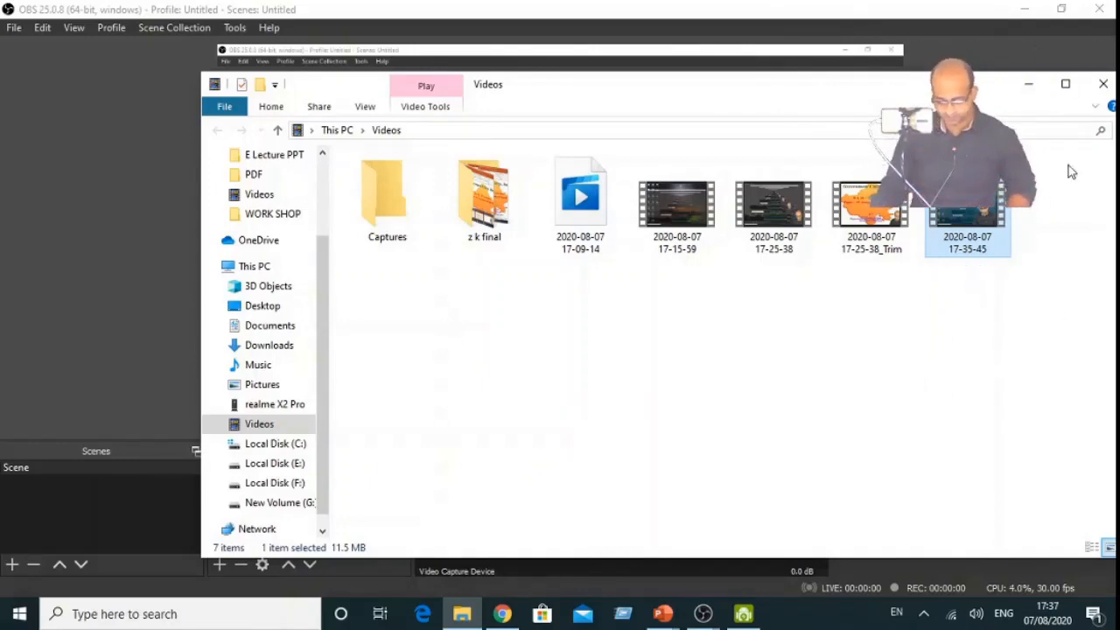
click(1099, 86)
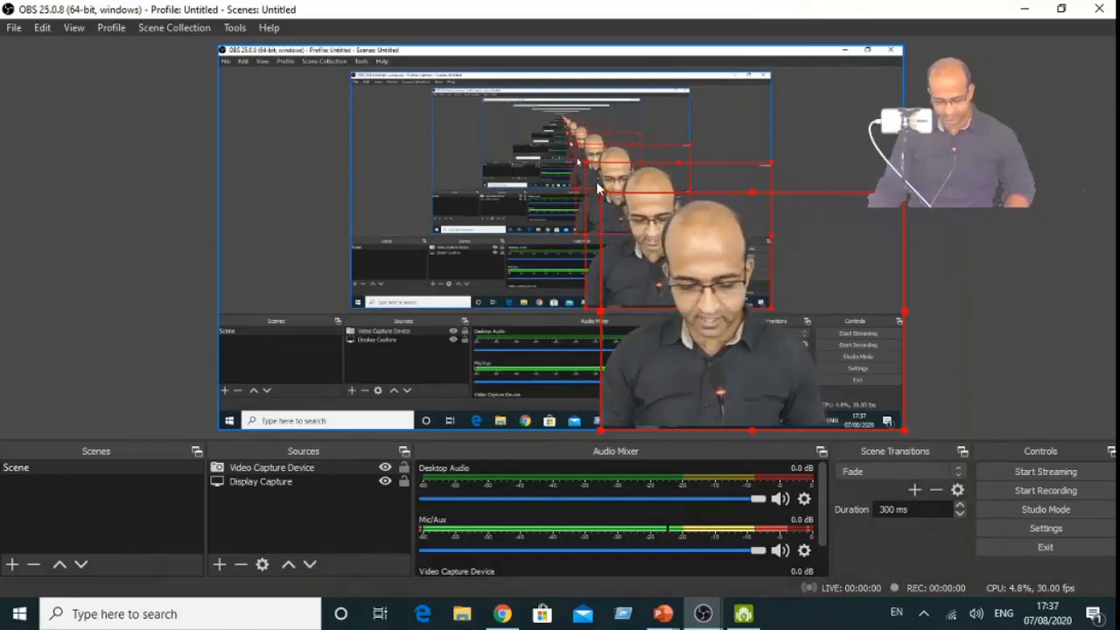
- Start another recording and run the zk banner slide show in PowerPoint through to its end
click(1071, 492)
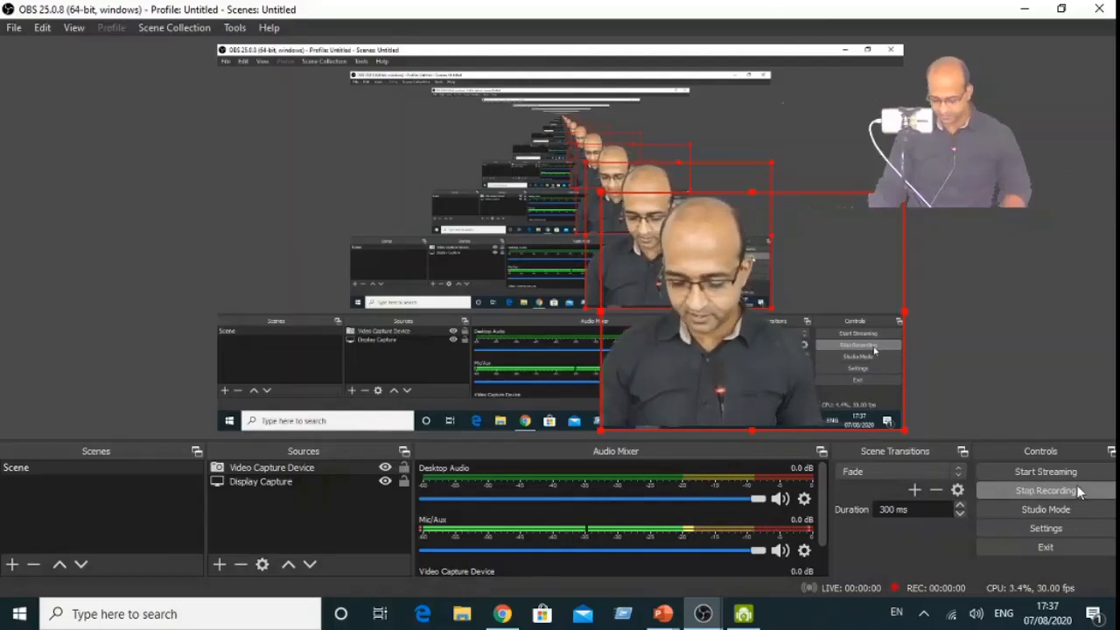
click(1021, 10)
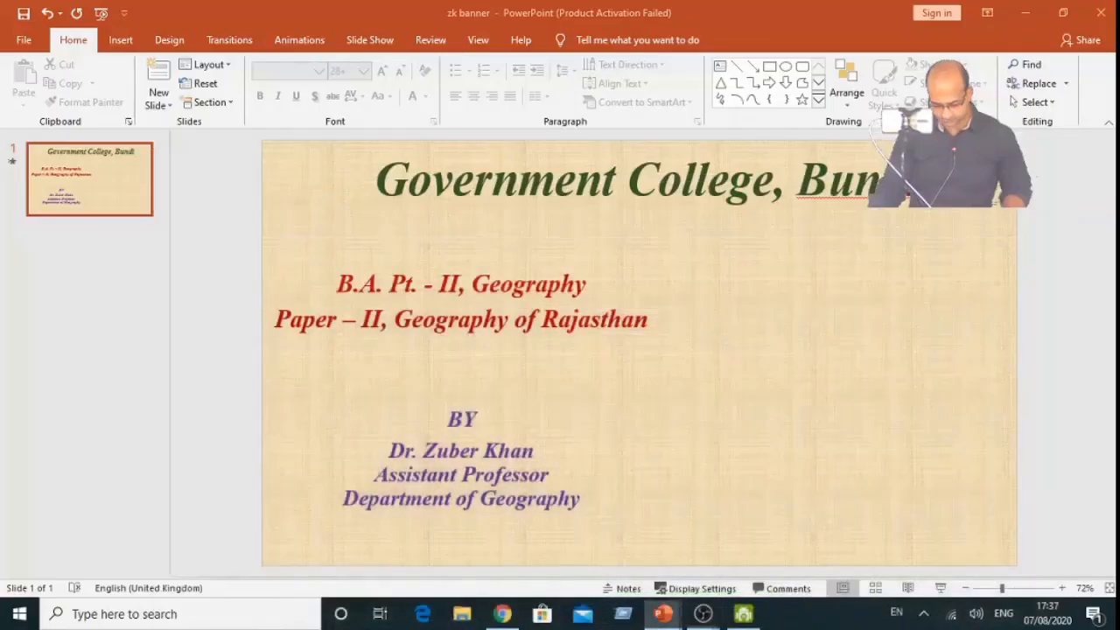
mouse_move(663, 619)
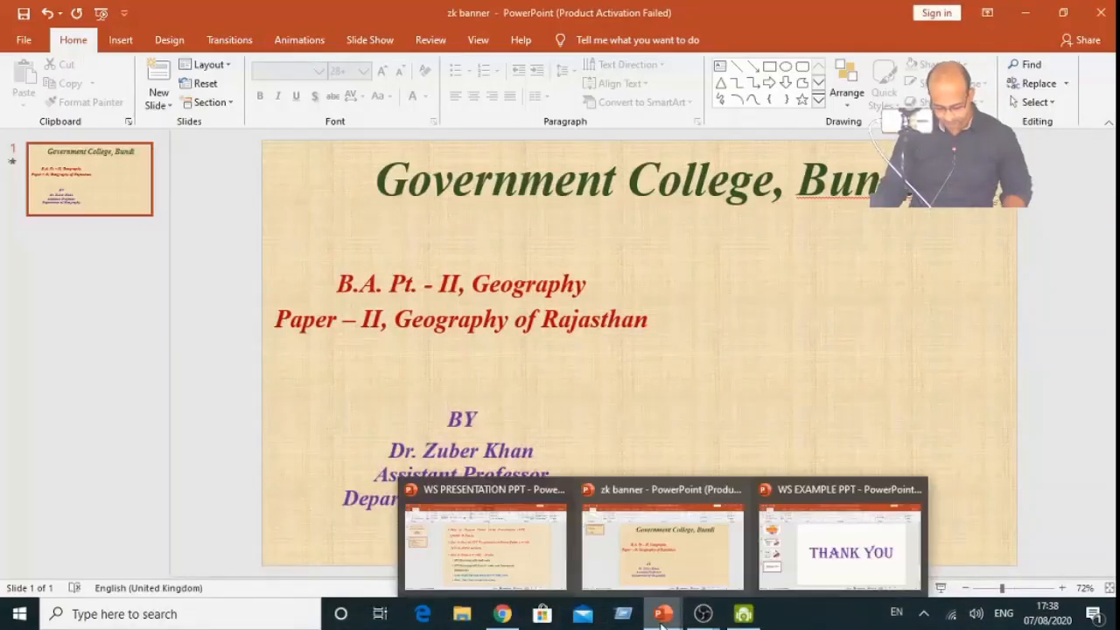
click(678, 567)
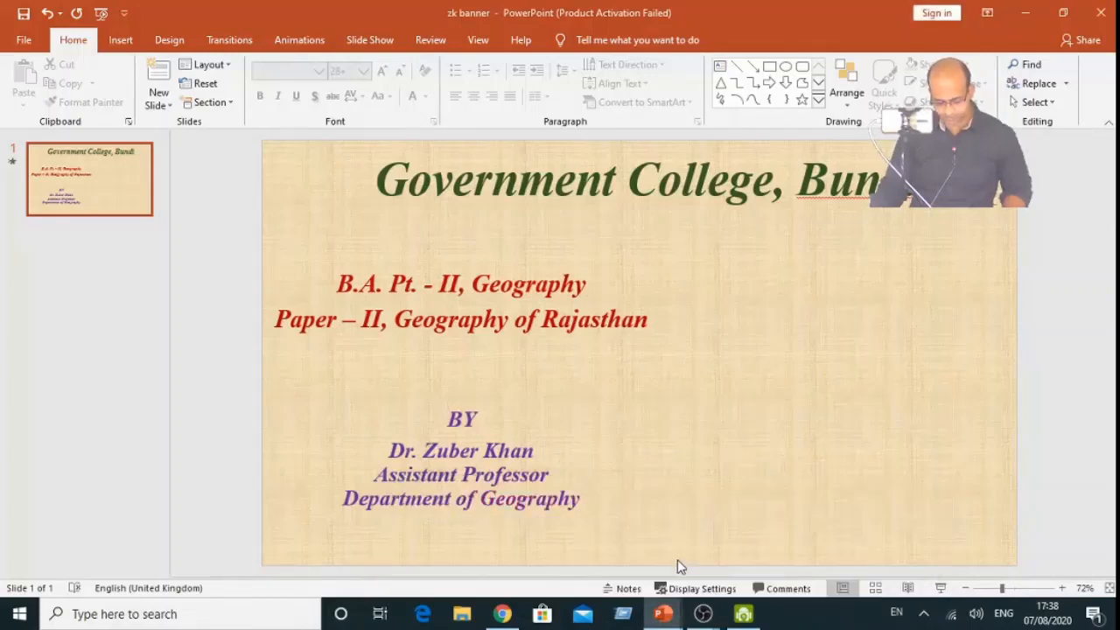
click(939, 588)
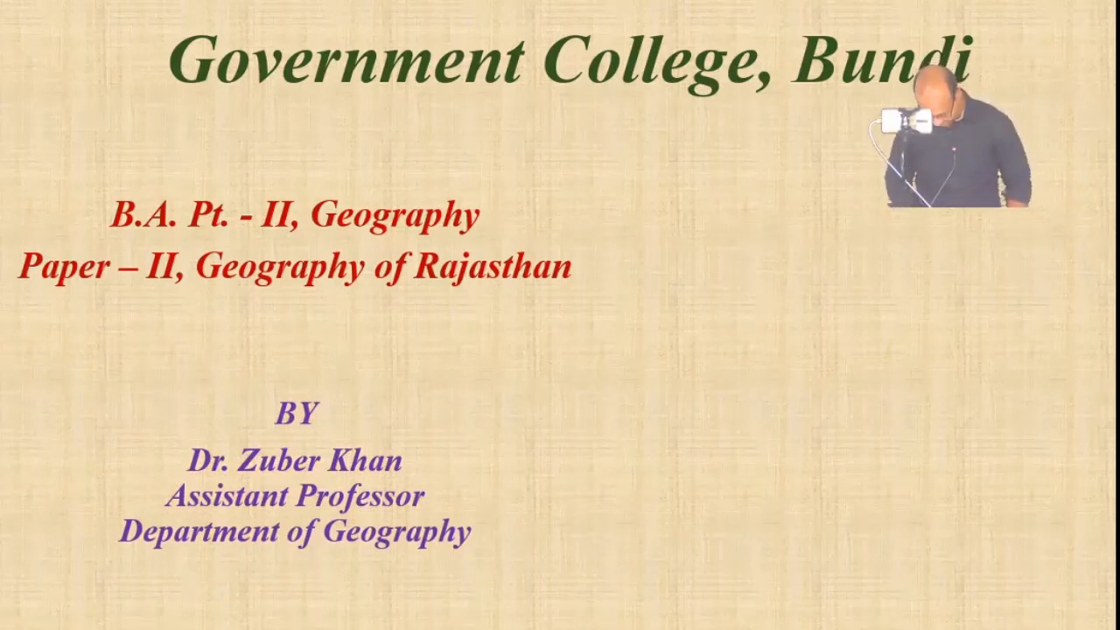
click(680, 456)
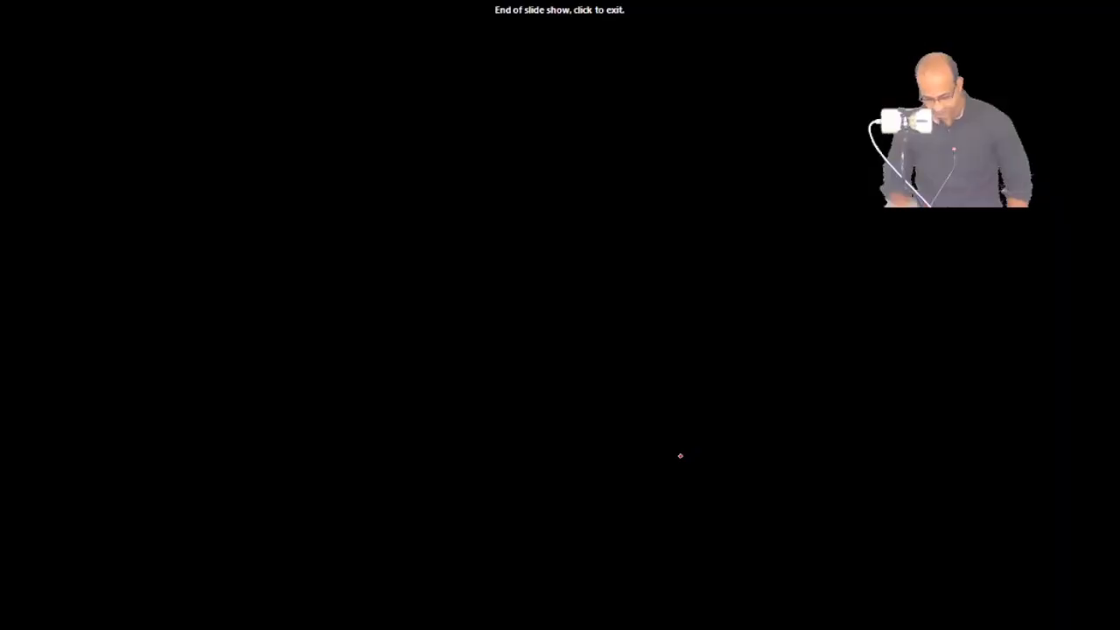